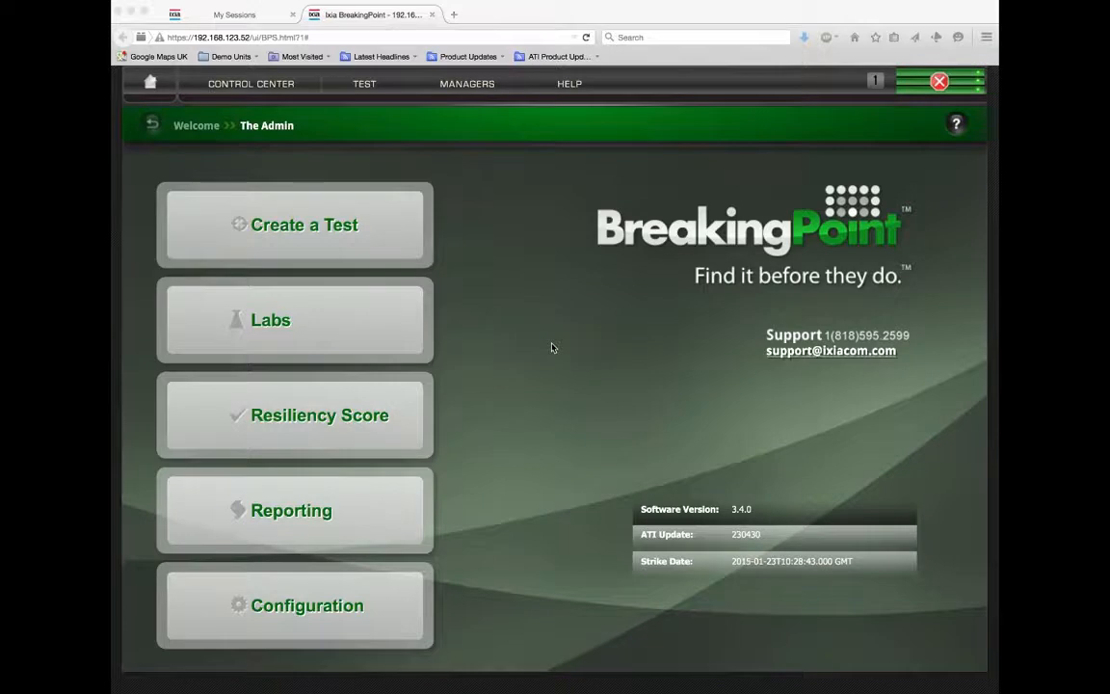
Step: Open a blank new test in the test workspace
{"action": "left_click", "coordinate": [244, 87]}
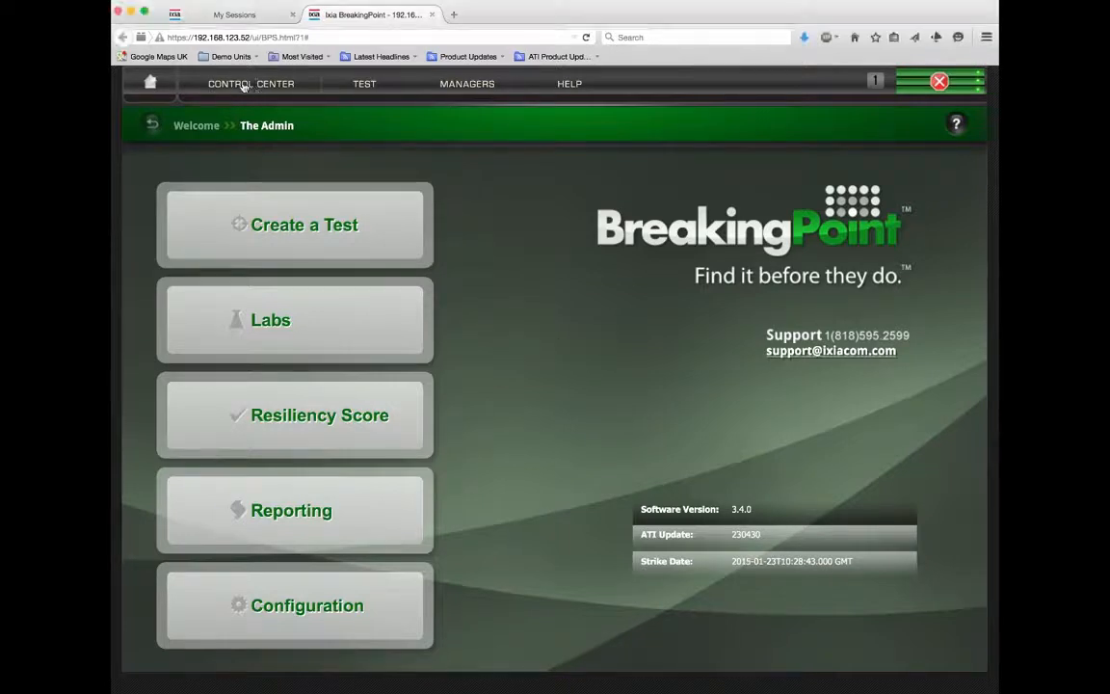
{"action": "left_click", "coordinate": [244, 86]}
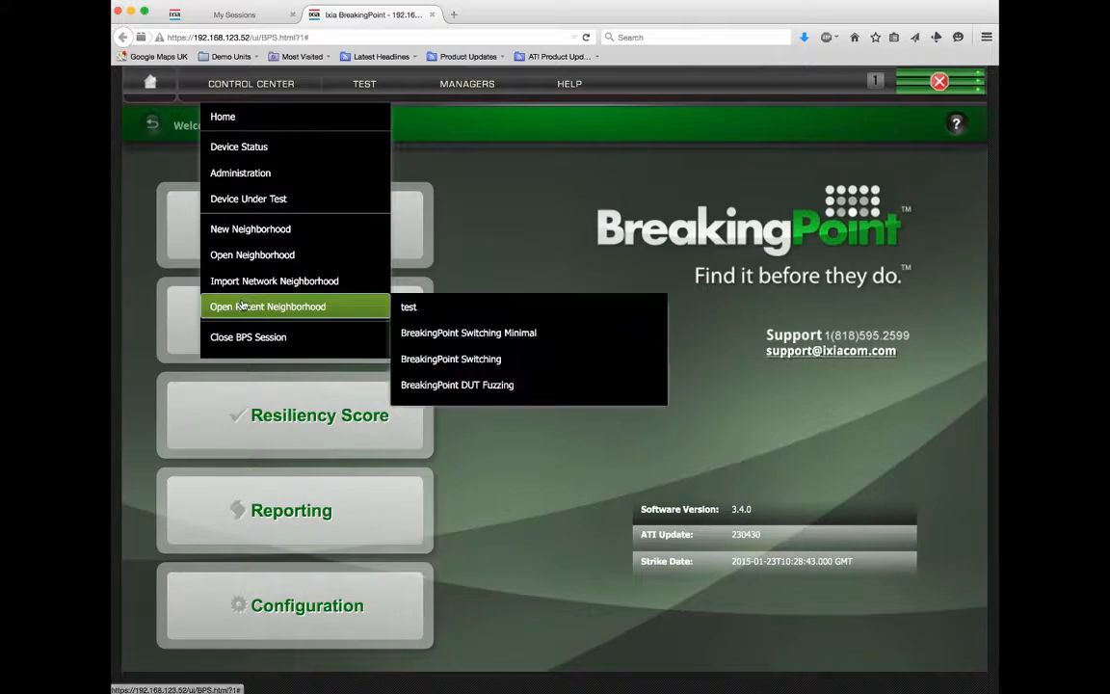
{"action": "left_click", "coordinate": [364, 84]}
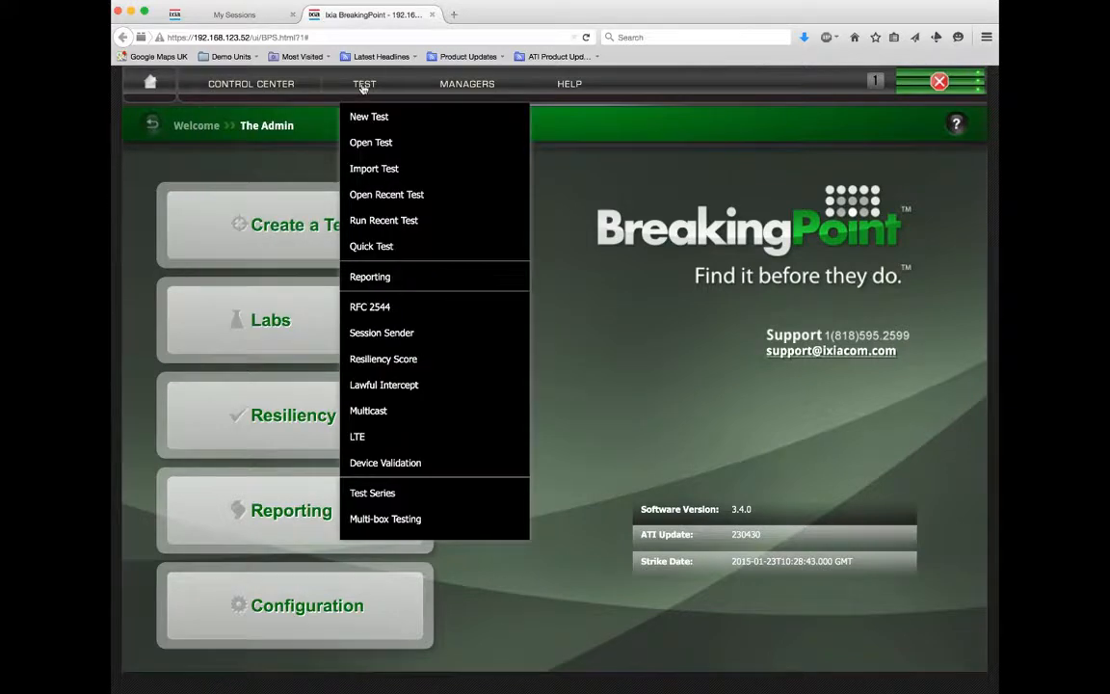
{"action": "left_click", "coordinate": [366, 119]}
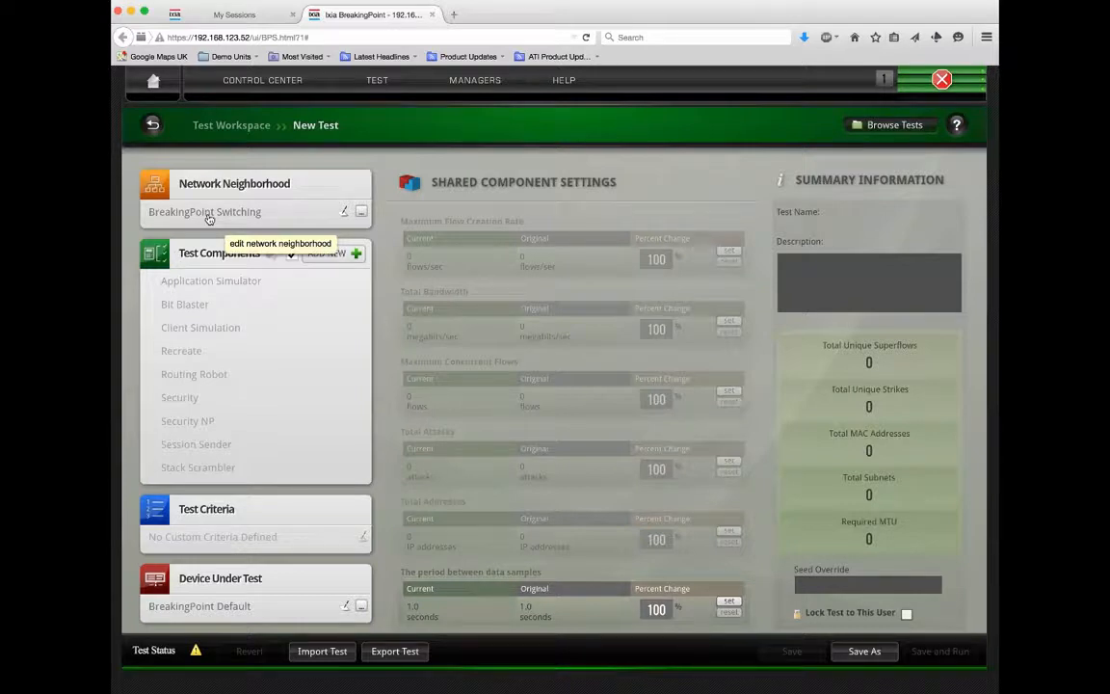
Step: Browse the network neighborhoods available for the new test and leave the current selection in place
{"action": "left_click", "coordinate": [361, 214]}
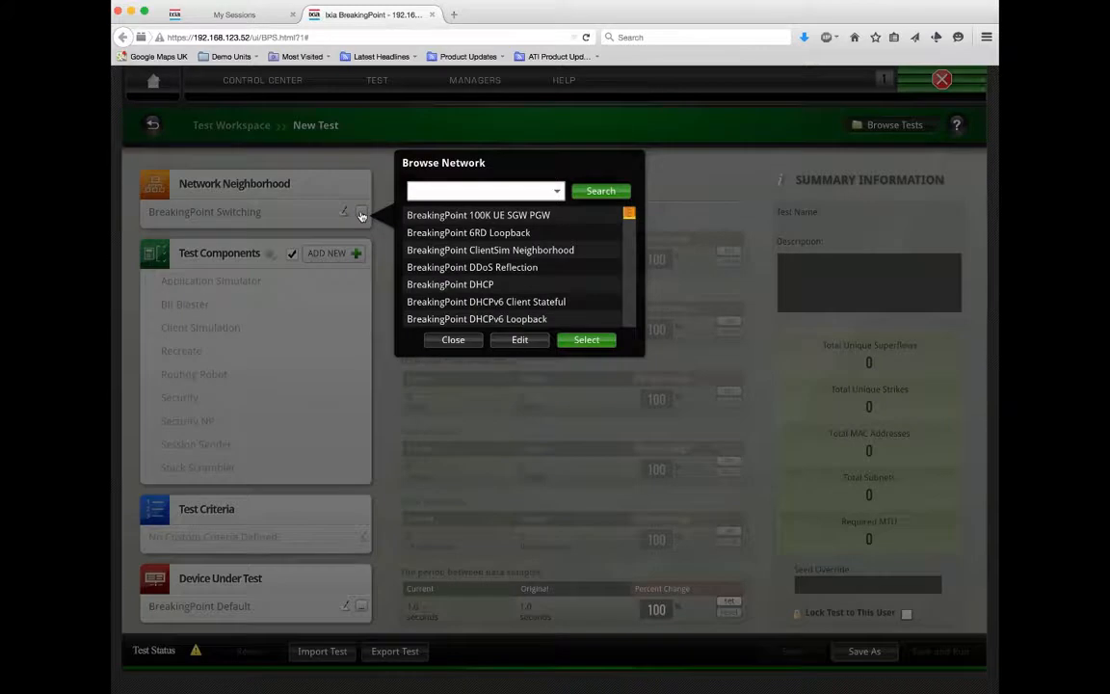
{"action": "left_click_drag", "start_coordinate": [627, 213], "coordinate": [627, 286]}
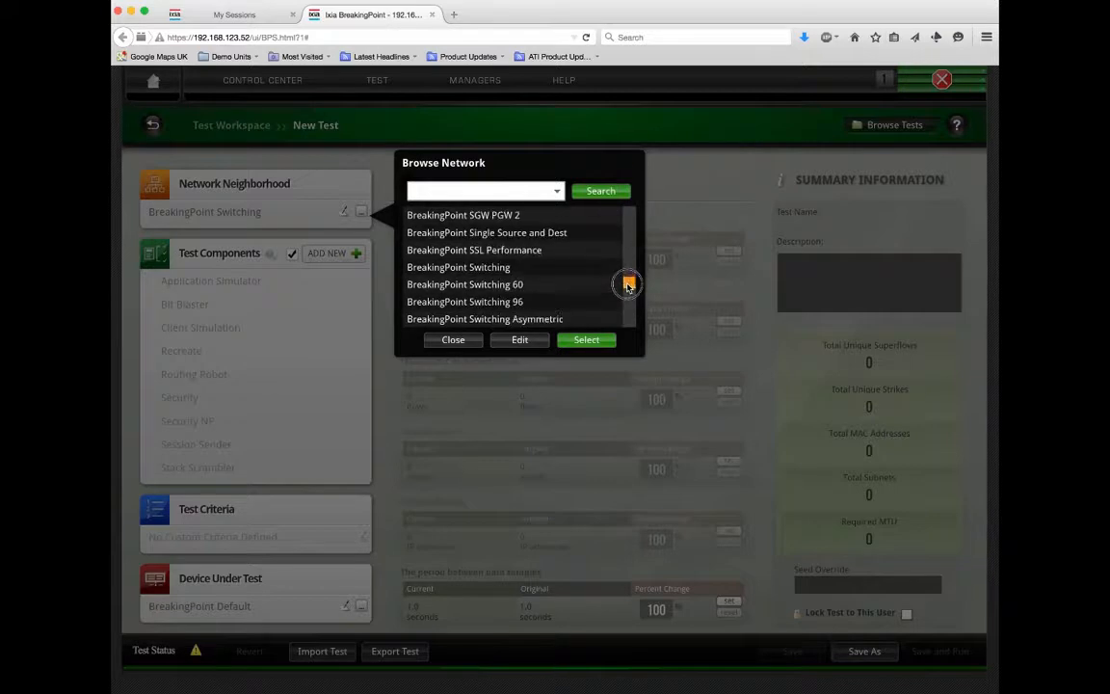
{"action": "left_click", "coordinate": [446, 341]}
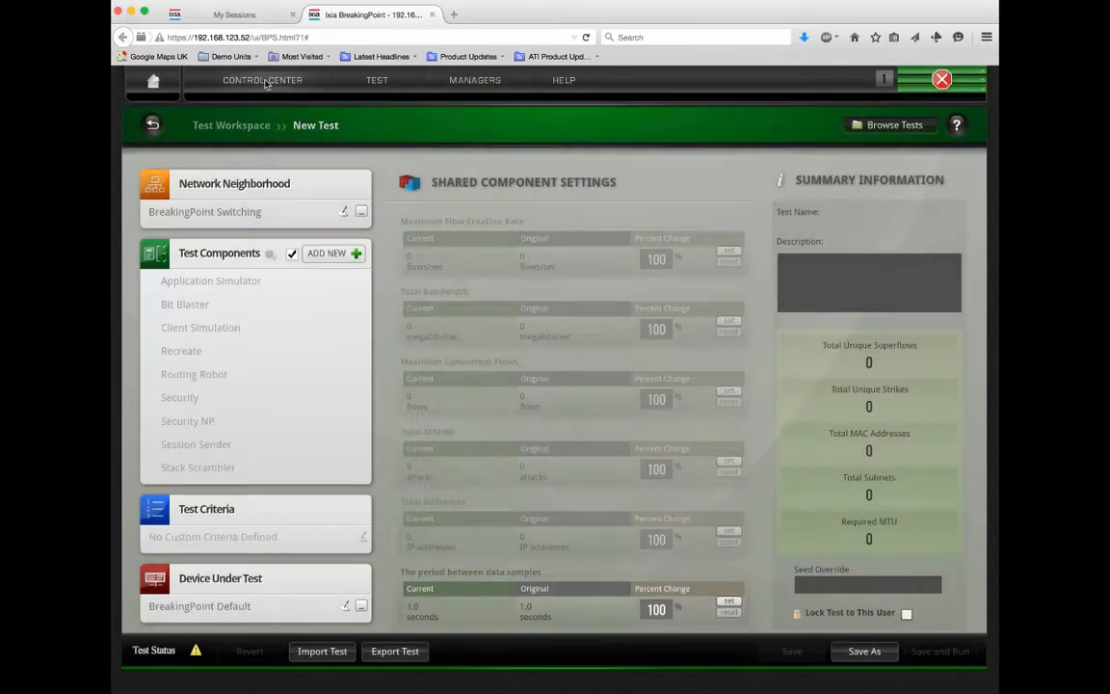
Step: Create a new network neighborhood for testing an IPS device and name it test1
{"action": "left_click", "coordinate": [248, 81]}
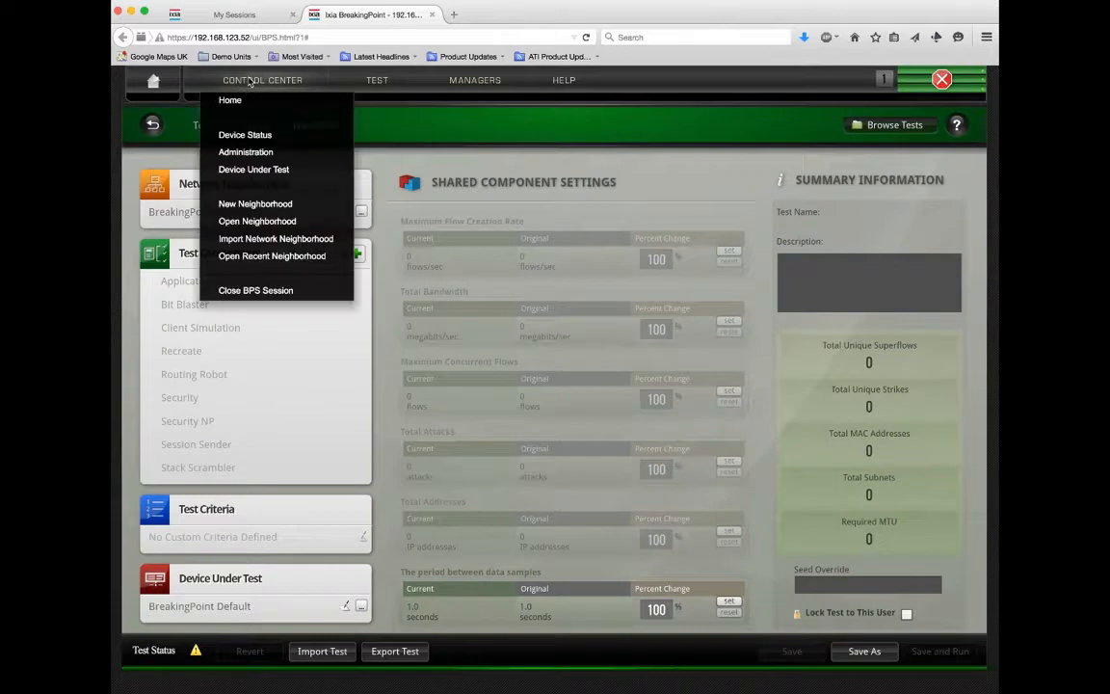
{"action": "left_click", "coordinate": [238, 205]}
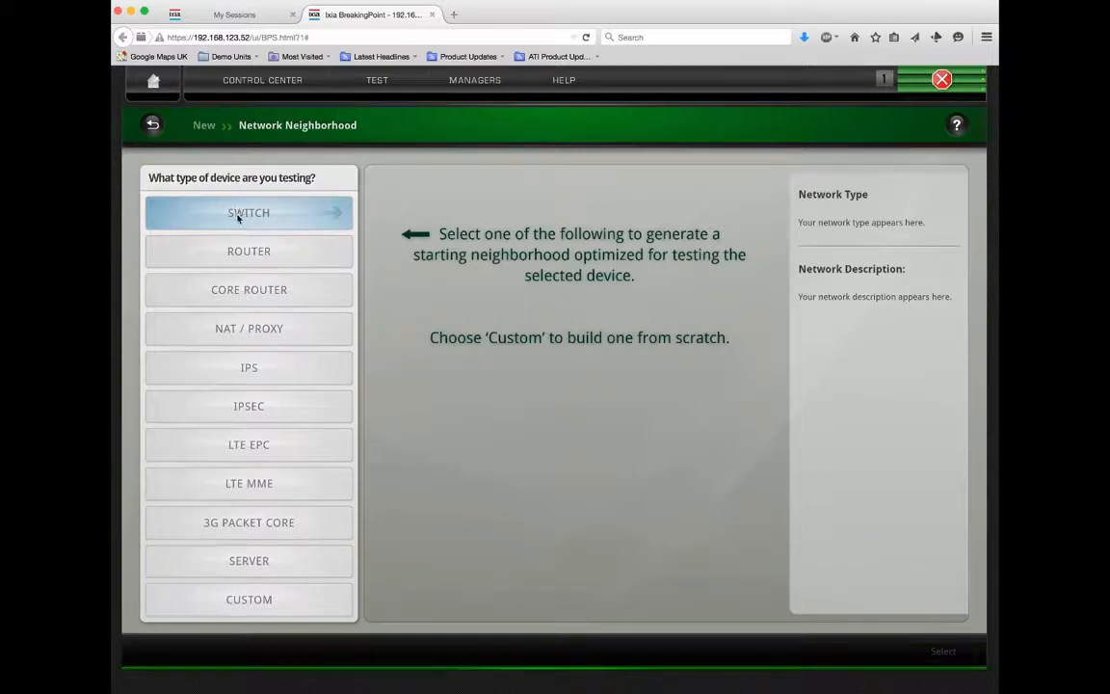
{"action": "left_click", "coordinate": [245, 371]}
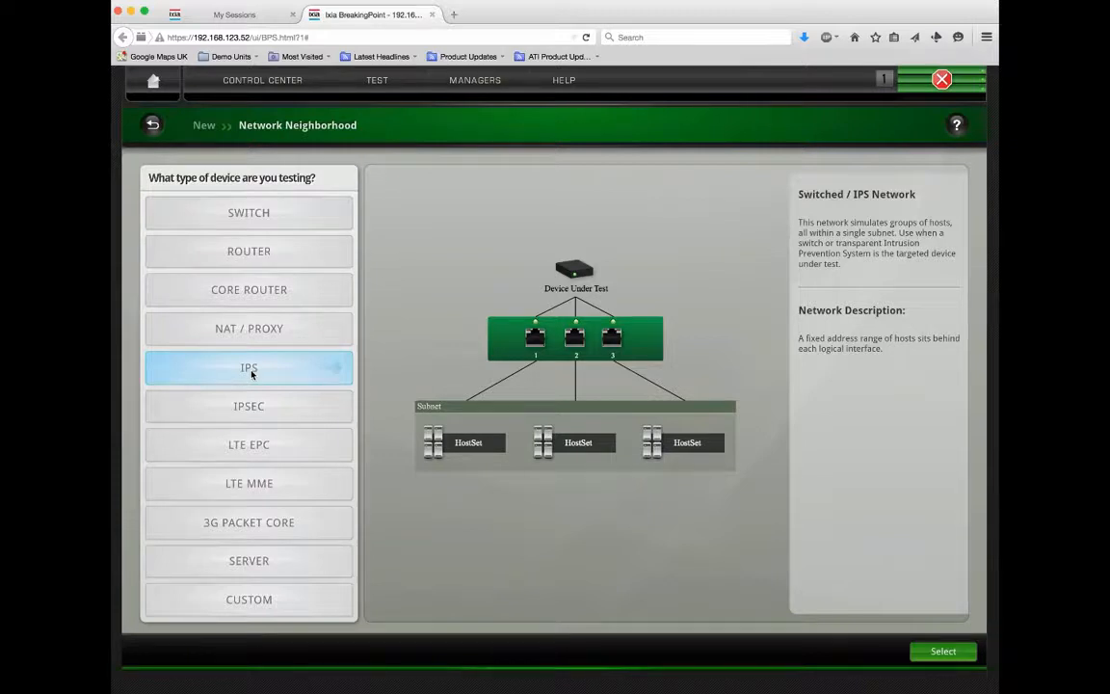
{"action": "left_click", "coordinate": [950, 653]}
{"action": "left_click", "coordinate": [418, 323]}
{"action": "type", "text": "test1"}
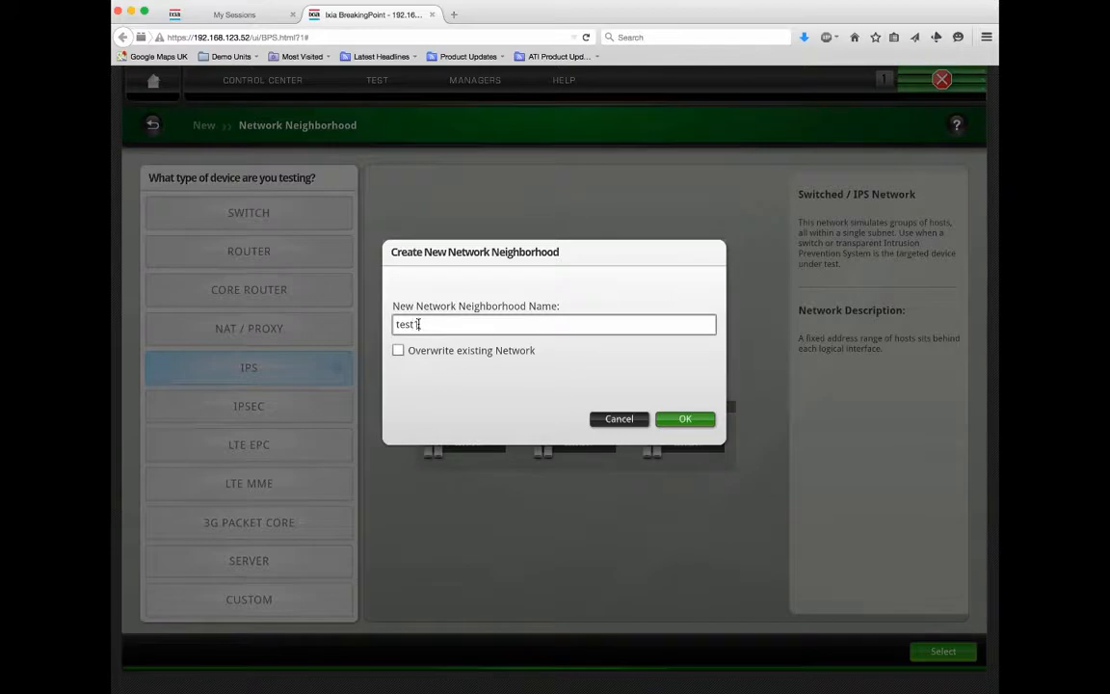
{"action": "left_click", "coordinate": [682, 420]}
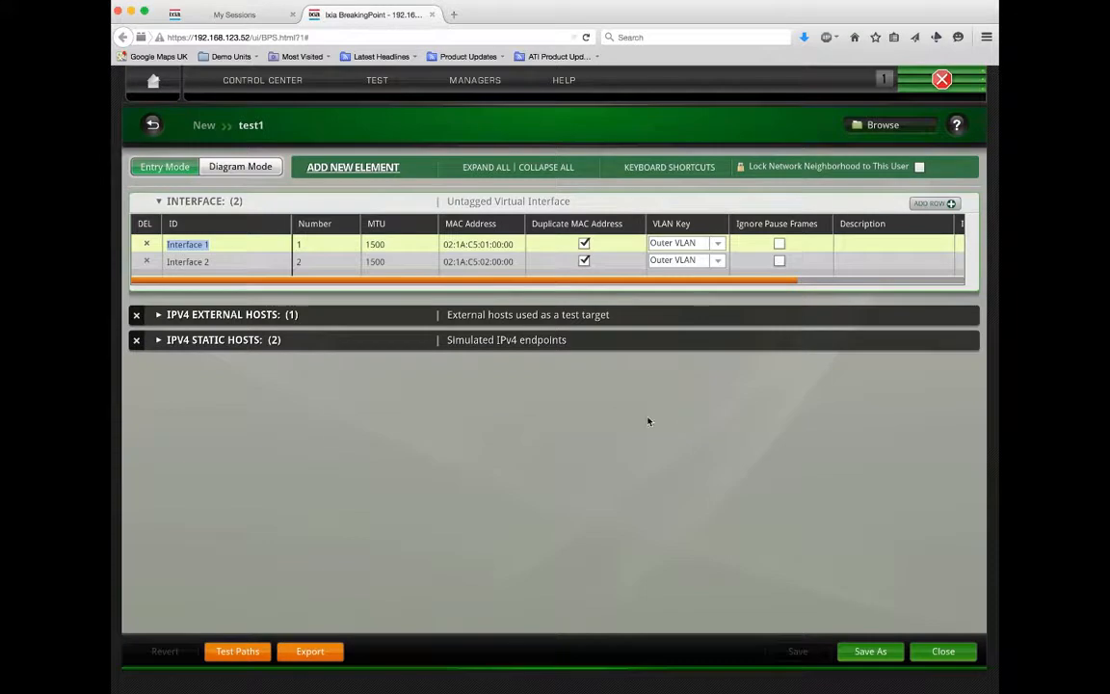
Step: Expand the IPv4 external and static host sections, and delete the IPv4 External Hosts element
{"action": "left_click", "coordinate": [158, 314]}
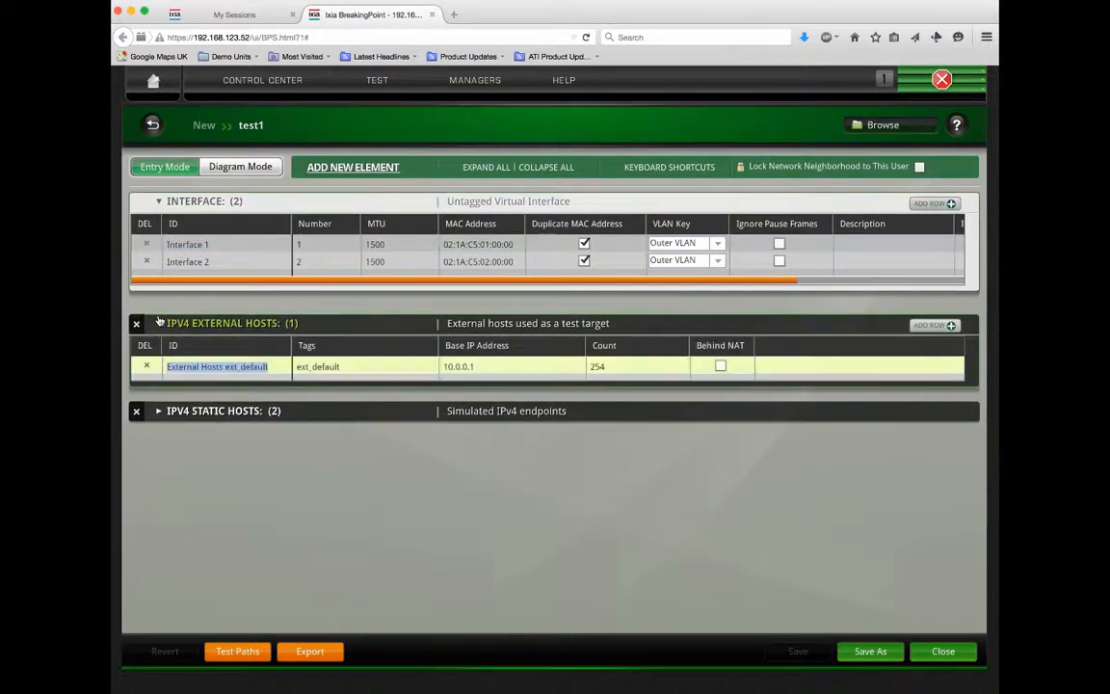
{"action": "left_click", "coordinate": [158, 411]}
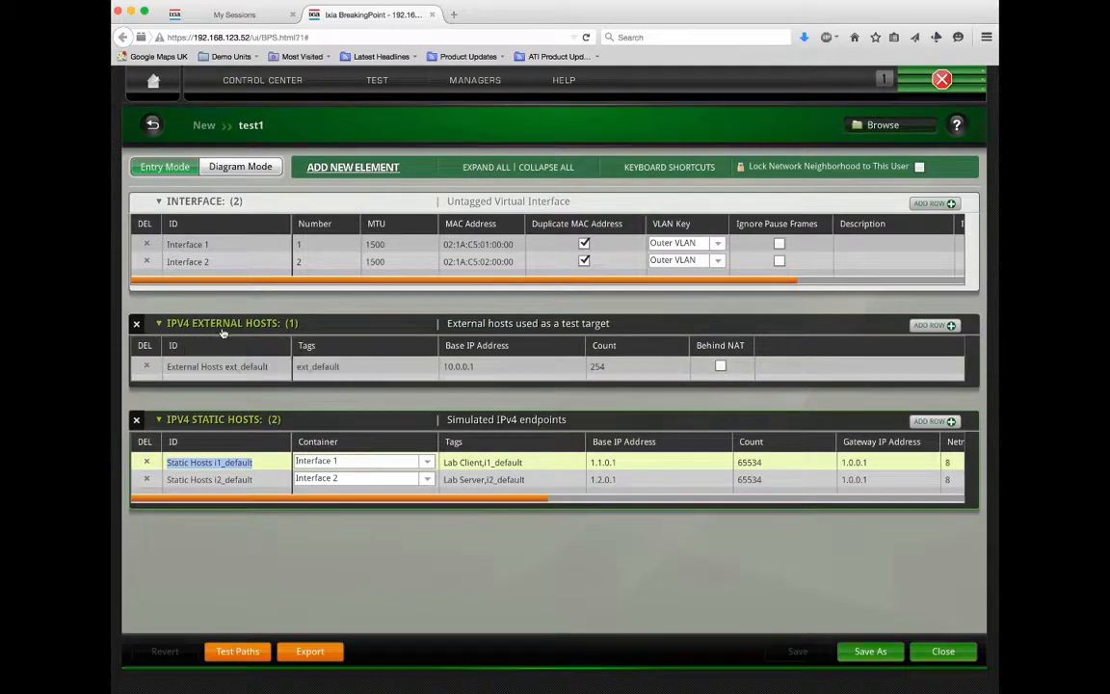
{"action": "left_click", "coordinate": [137, 326]}
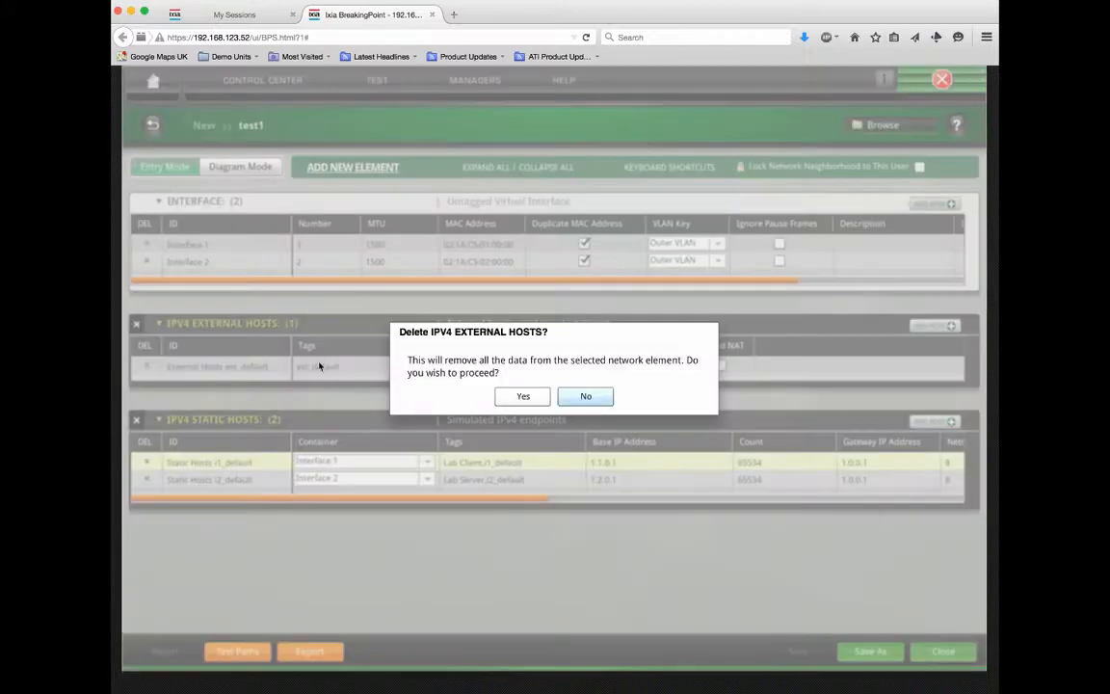
{"action": "left_click", "coordinate": [513, 397]}
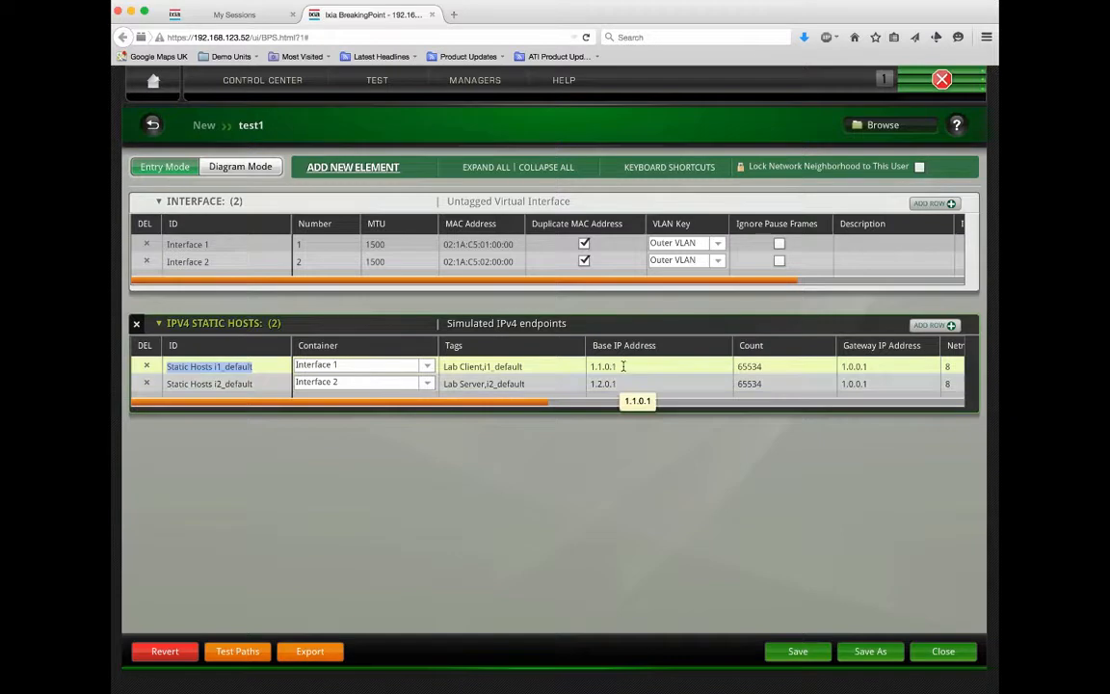
Step: Examine the base IP address, count and gateway IP address of the Interface 1 static hosts
{"action": "left_click_drag", "start_coordinate": [622, 366], "coordinate": [589, 367]}
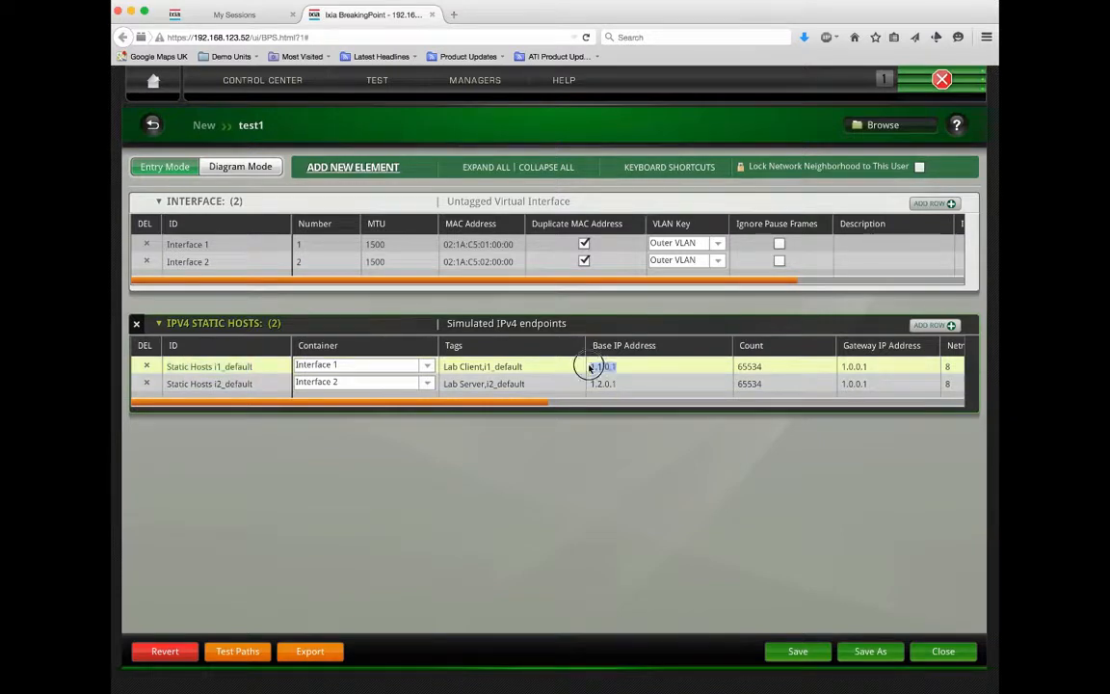
{"action": "left_click_drag", "start_coordinate": [760, 366], "coordinate": [729, 367]}
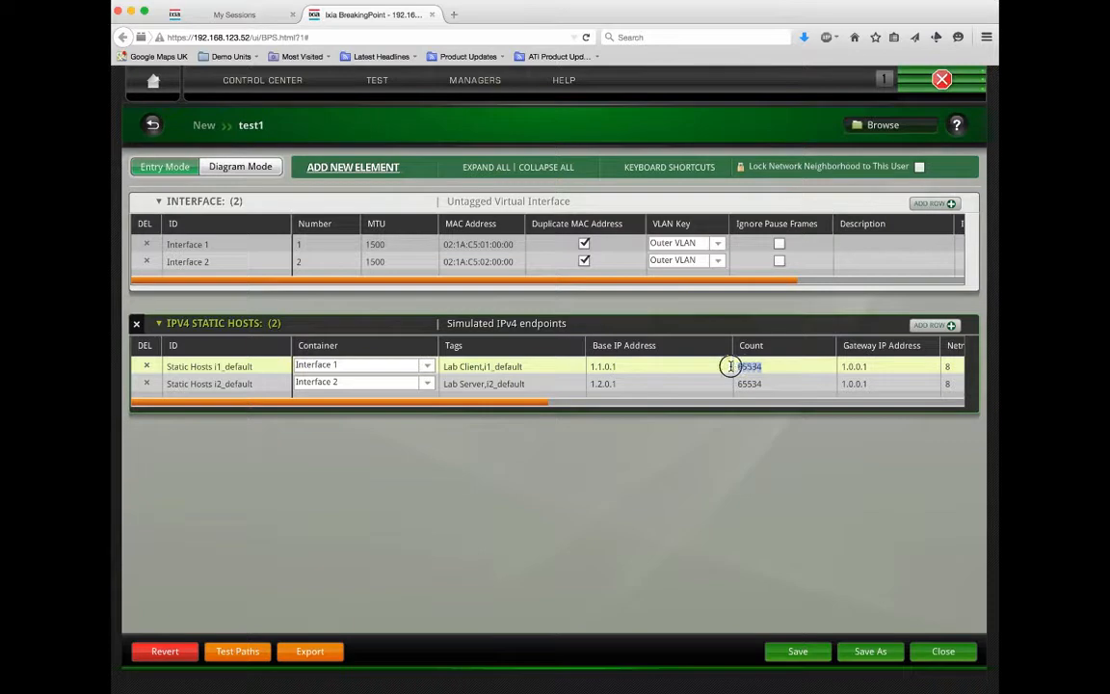
{"action": "left_click_drag", "start_coordinate": [840, 366], "coordinate": [908, 369]}
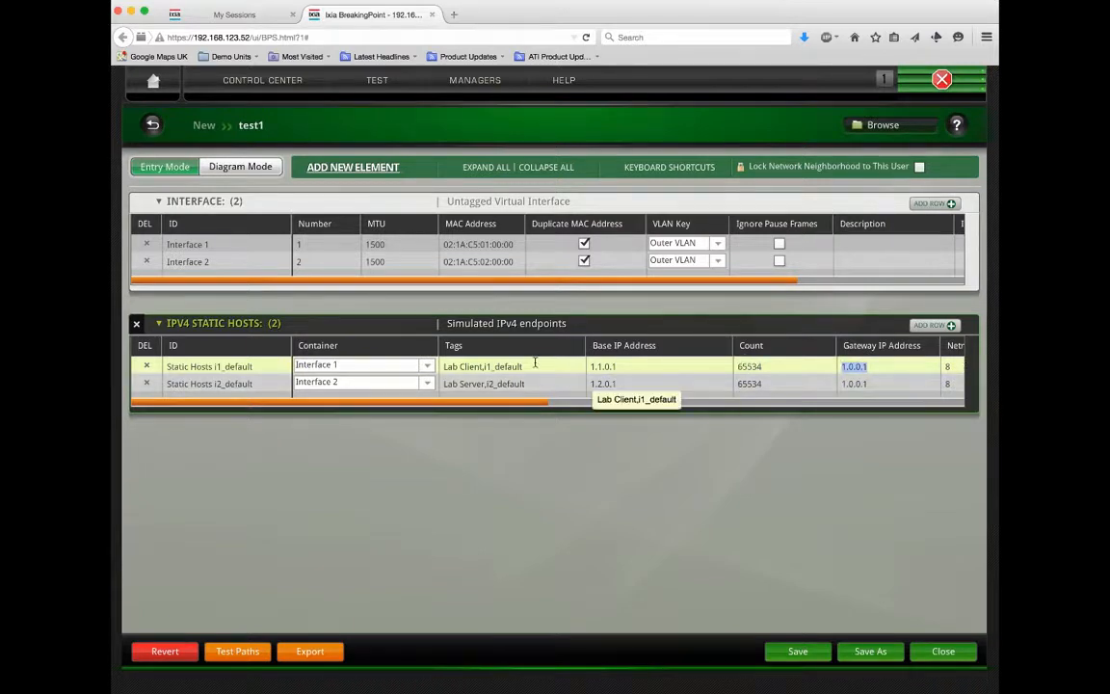
Step: Set both the tag and the ID of the Interface 1 static hosts to clients
{"action": "left_click_drag", "start_coordinate": [533, 366], "coordinate": [430, 367]}
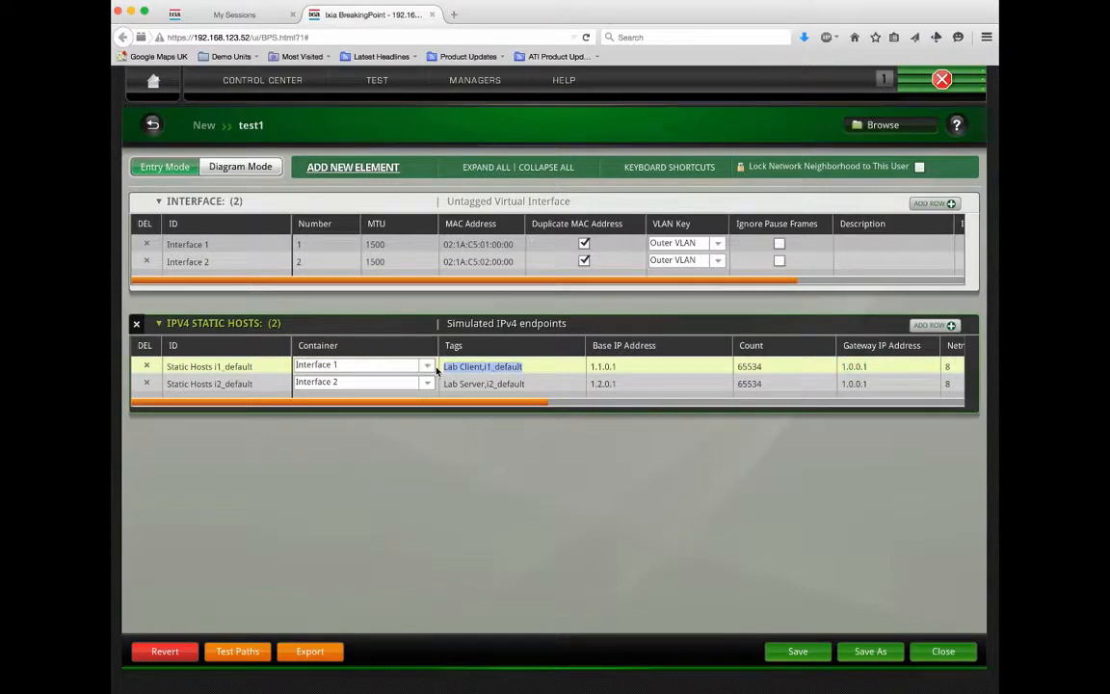
{"action": "type", "text": "client"}
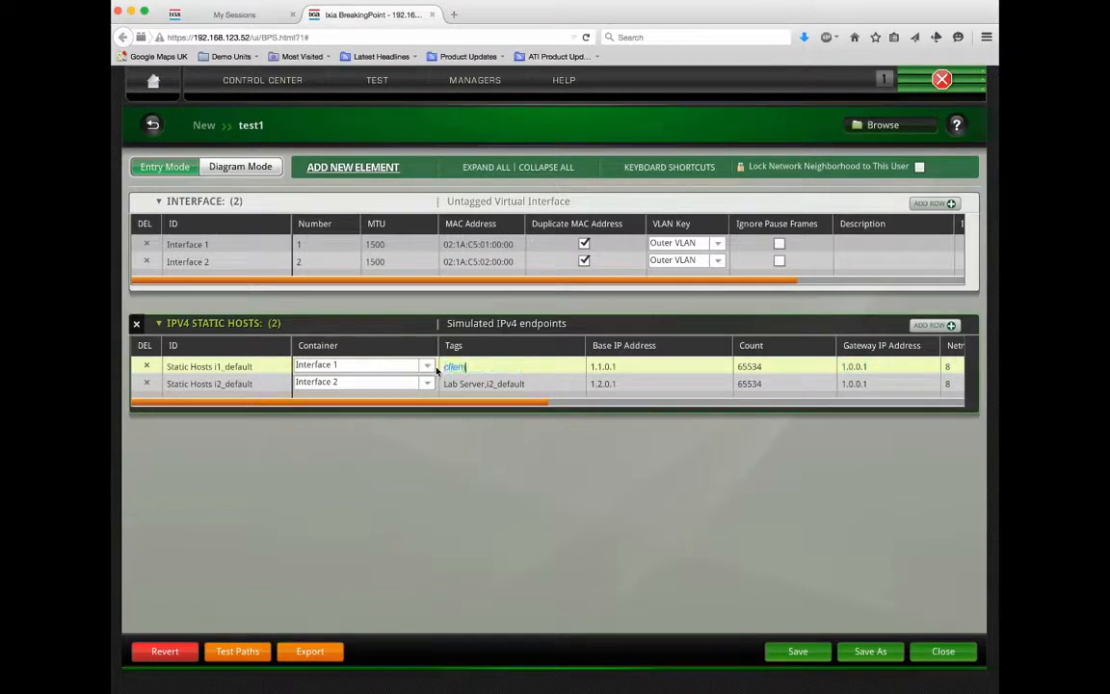
{"action": "type", "text": "s"}
{"action": "left_click_drag", "start_coordinate": [243, 366], "coordinate": [149, 367]}
{"action": "type", "text": "clients"}
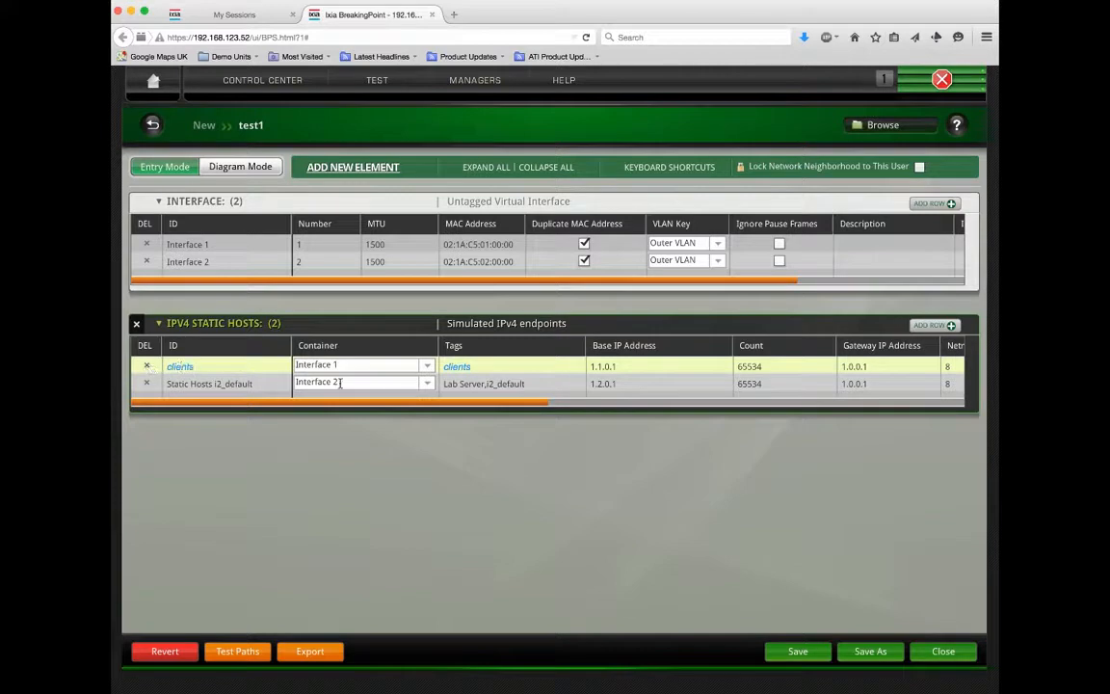
Step: Set both the tag and the ID of the Interface 2 static hosts to servers, and save the neighborhood
{"action": "left_click", "coordinate": [506, 384]}
{"action": "left_click_drag", "start_coordinate": [506, 385], "coordinate": [430, 383]}
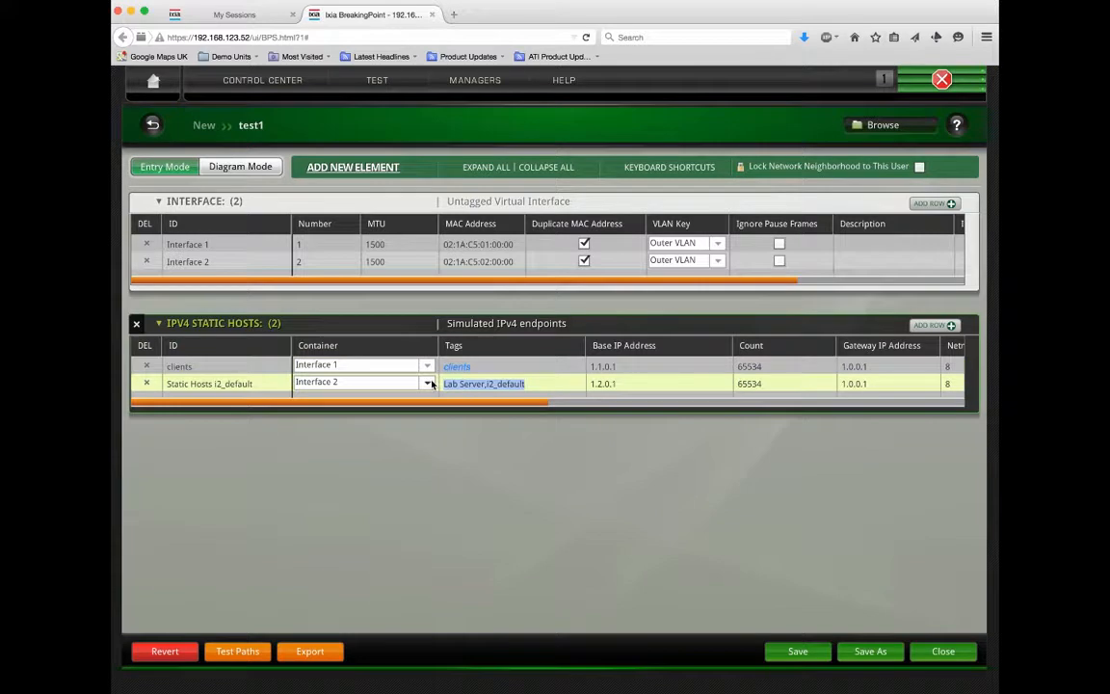
{"action": "type", "text": "servers"}
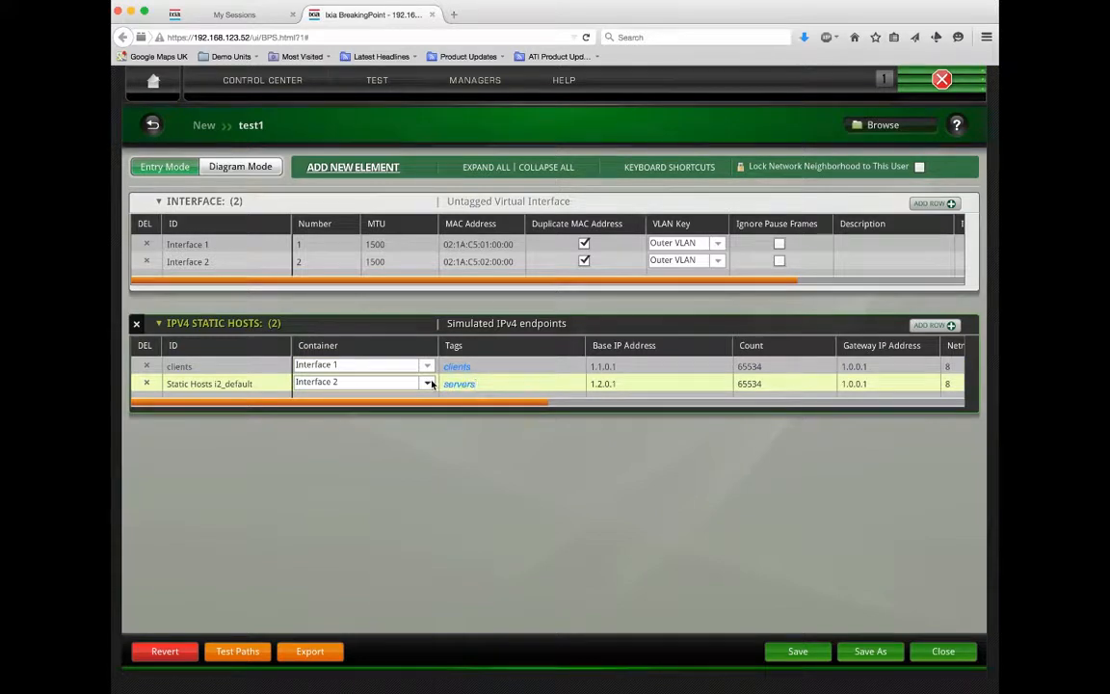
{"action": "left_click_drag", "start_coordinate": [227, 384], "coordinate": [147, 379]}
{"action": "type", "text": "servers"}
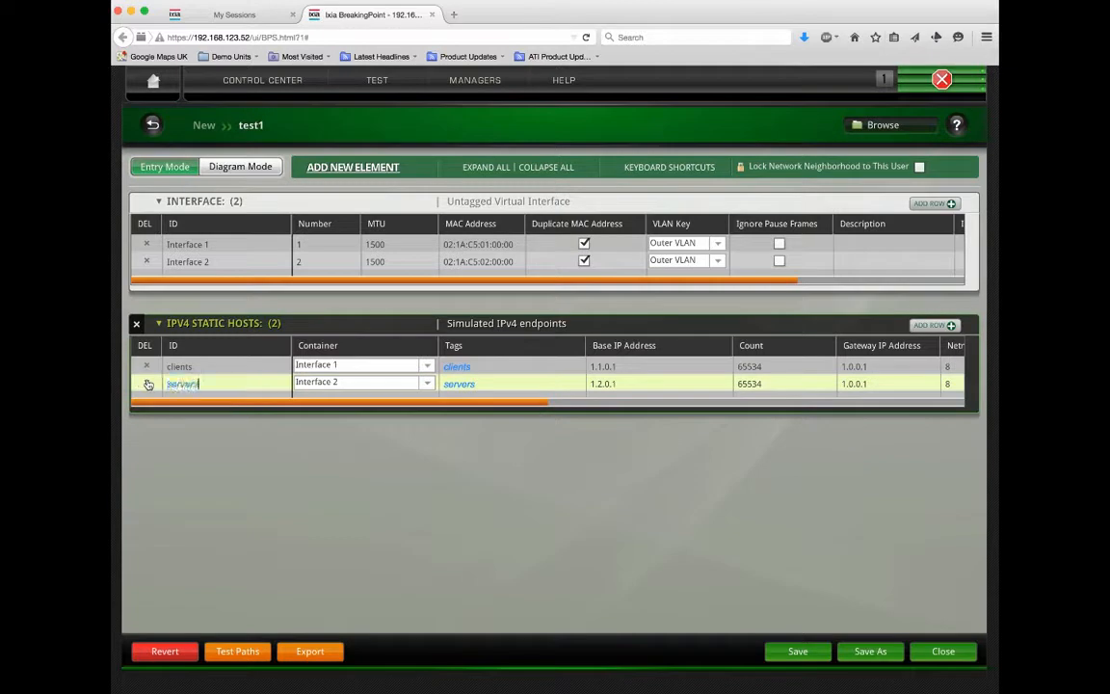
{"action": "key", "text": "Return"}
{"action": "left_click", "coordinate": [798, 653]}
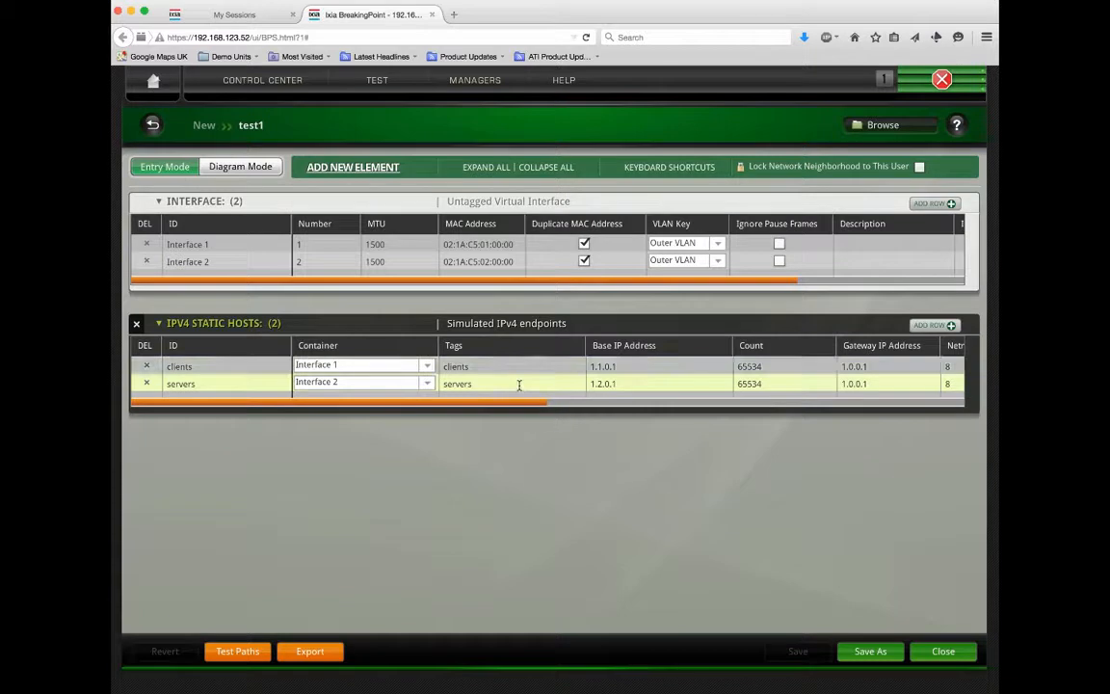
Step: Add an IPv4 Router element to the neighborhood and give it a second router row
{"action": "left_click", "coordinate": [326, 171]}
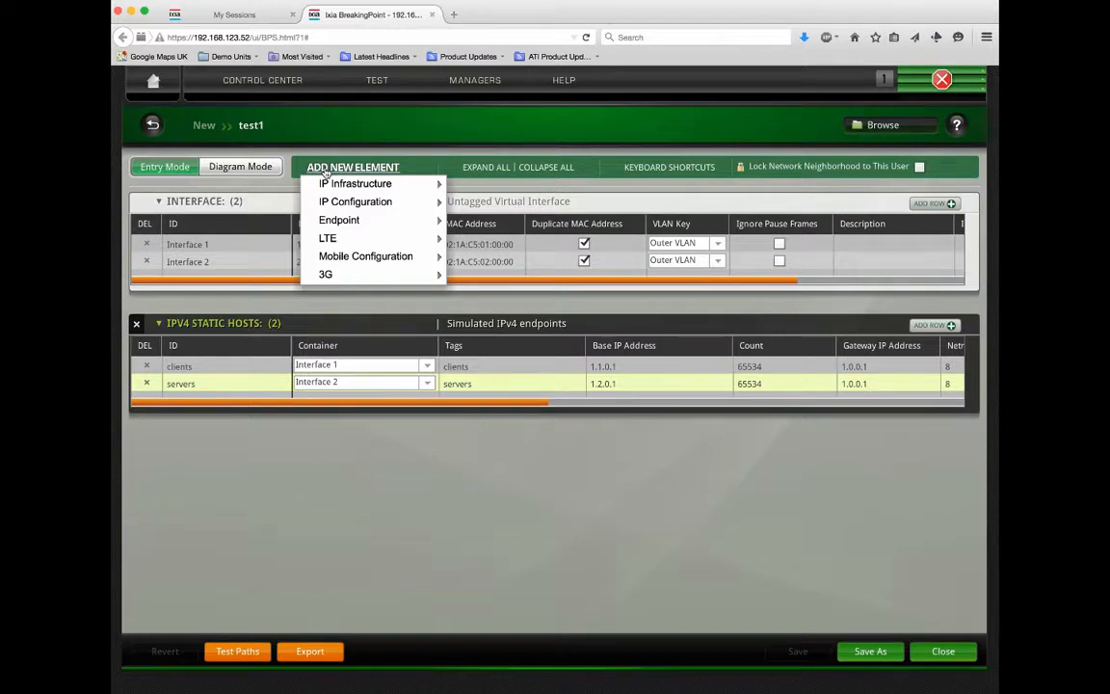
{"action": "mouse_move", "coordinate": [342, 185]}
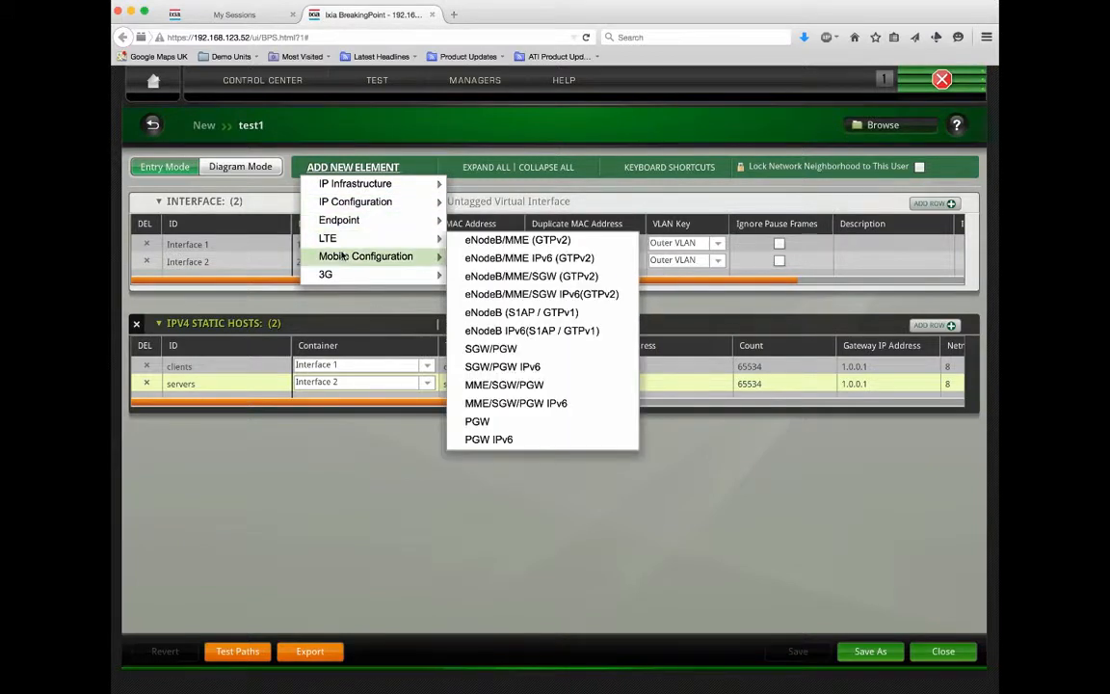
{"action": "mouse_move", "coordinate": [341, 281]}
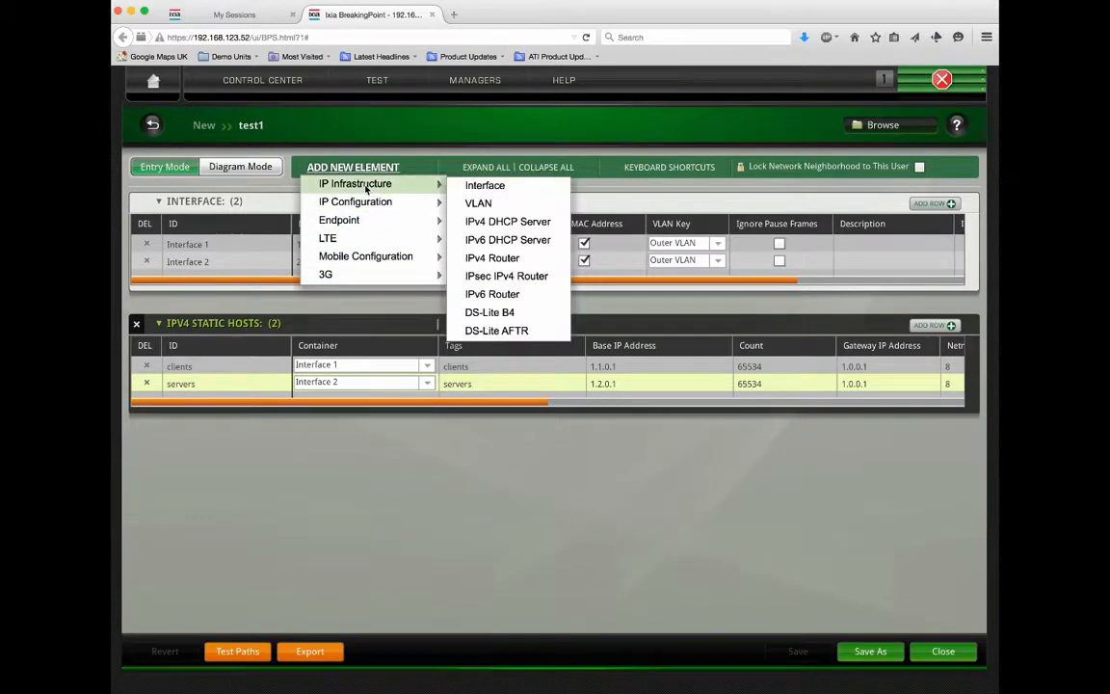
{"action": "left_click", "coordinate": [491, 258]}
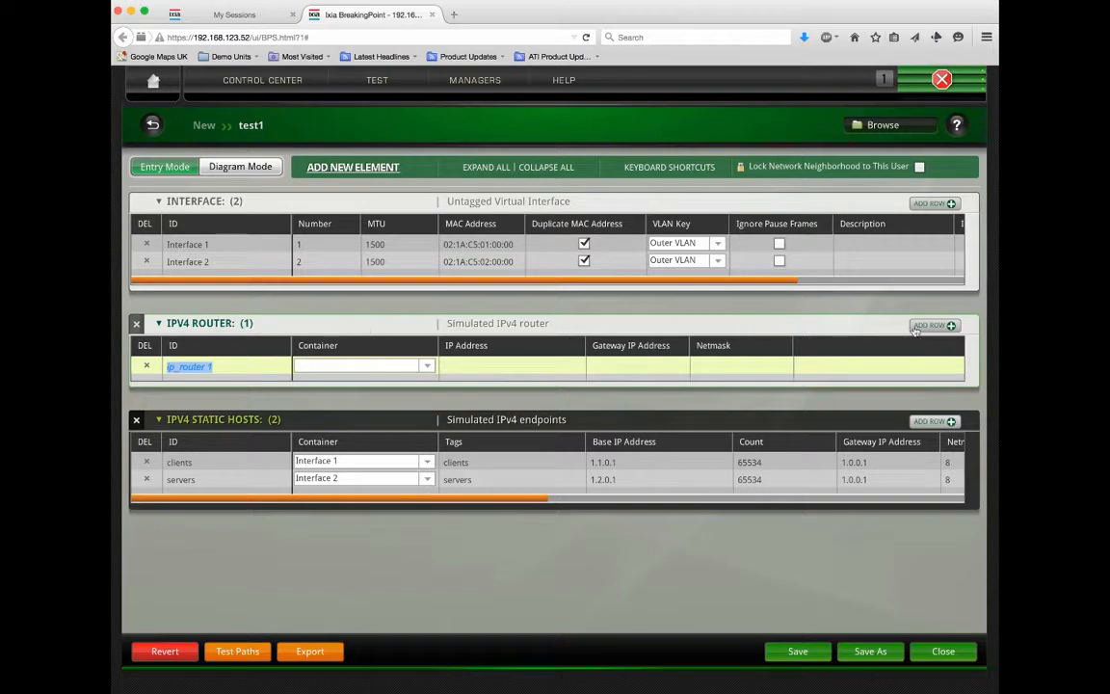
{"action": "left_click", "coordinate": [952, 325]}
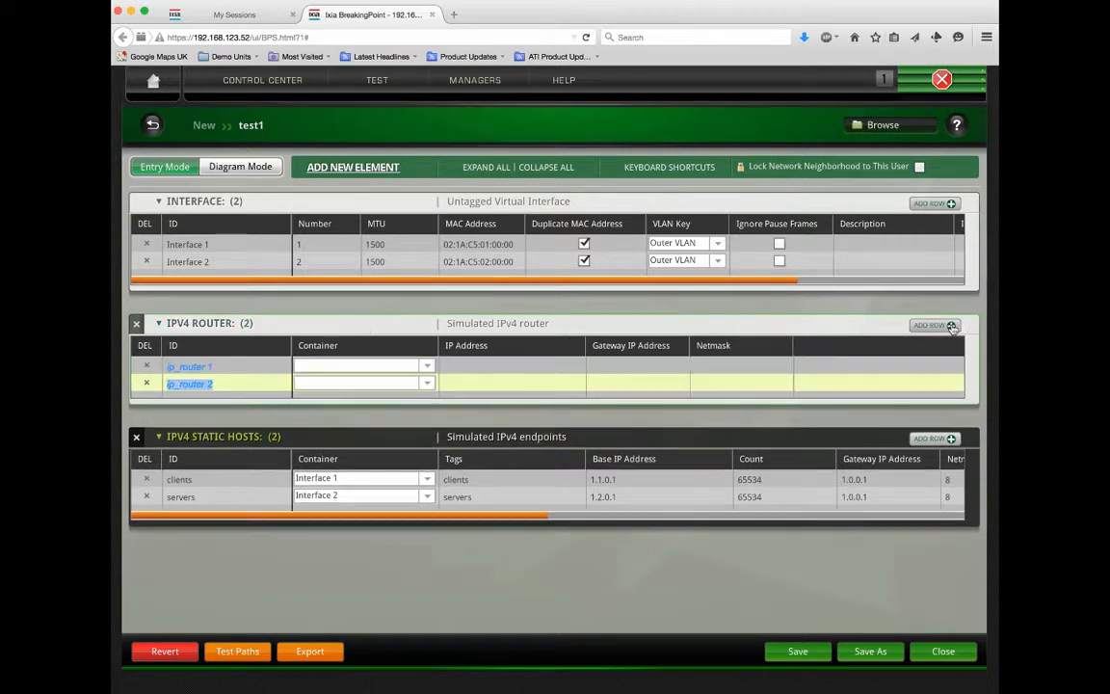
Step: Rename the first IPv4 router as clientrouter and the second as serverrouter
{"action": "left_click", "coordinate": [221, 366]}
{"action": "left_click_drag", "start_coordinate": [220, 366], "coordinate": [162, 376]}
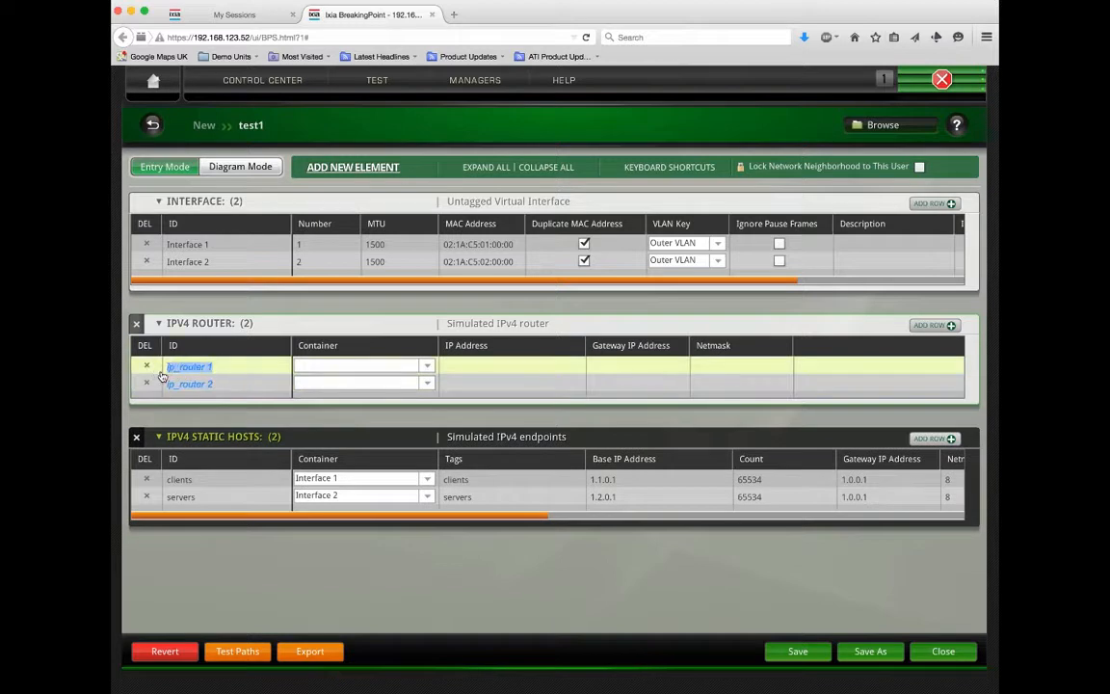
{"action": "type", "text": "clientrouter"}
{"action": "left_click_drag", "start_coordinate": [216, 384], "coordinate": [161, 388]}
{"action": "type", "text": "serverro"}
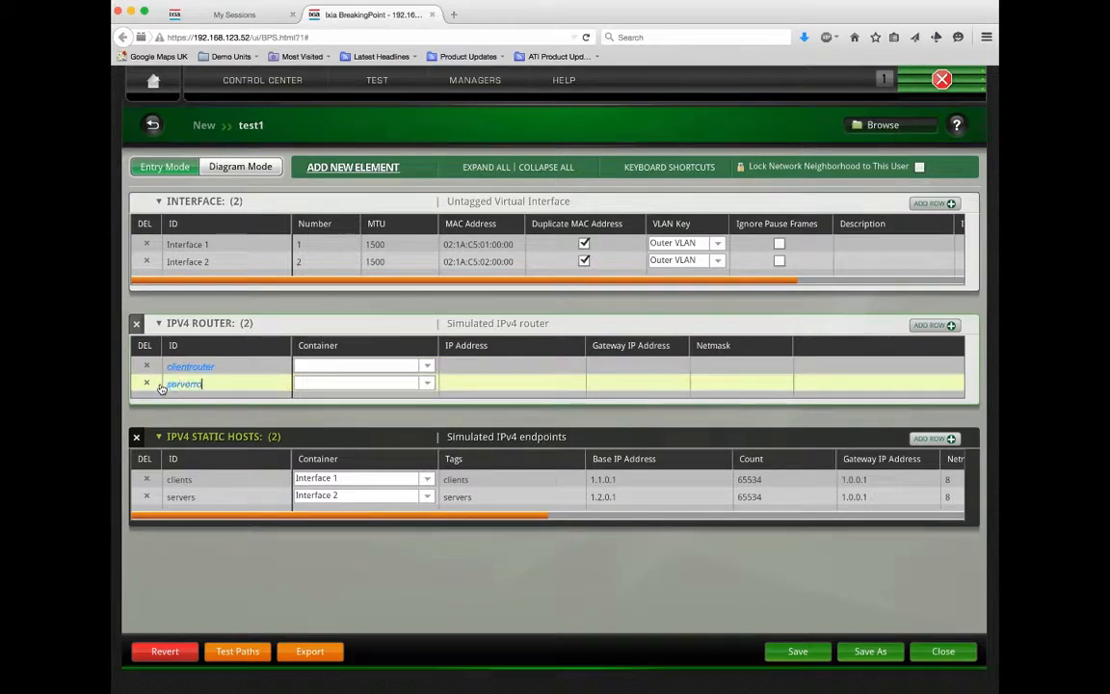
{"action": "type", "text": "uter"}
Step: Set the IP address of clientrouter to 10.3.0.1
{"action": "left_click", "coordinate": [468, 366]}
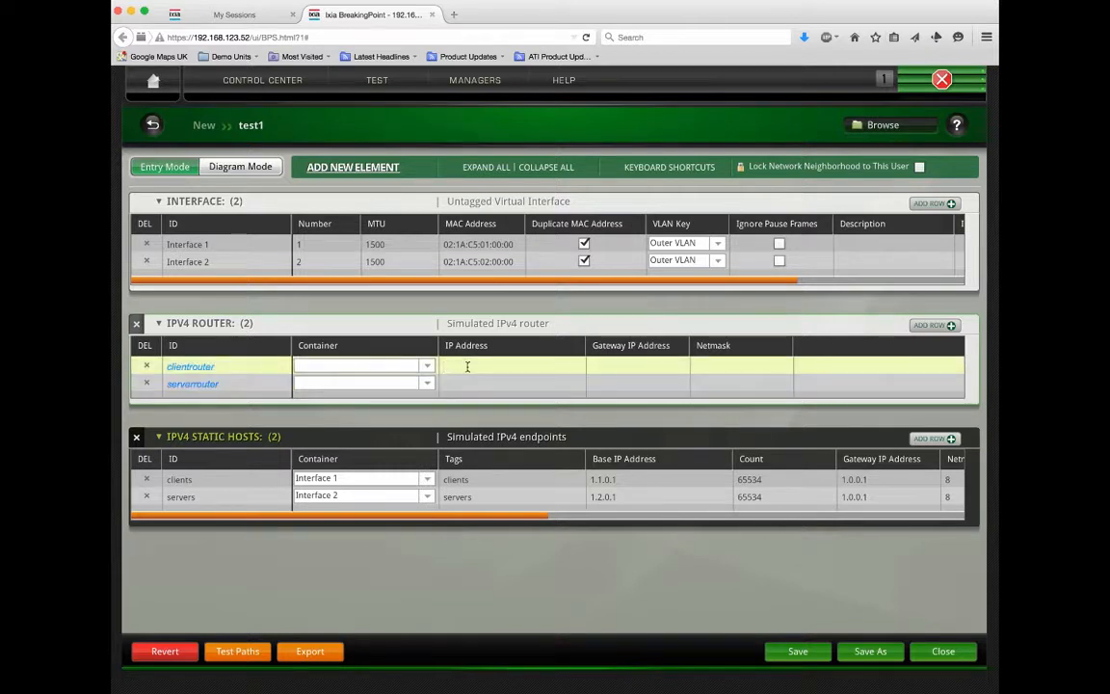
{"action": "type", "text": "10.0"}
{"action": "type", "text": ".0.1"}
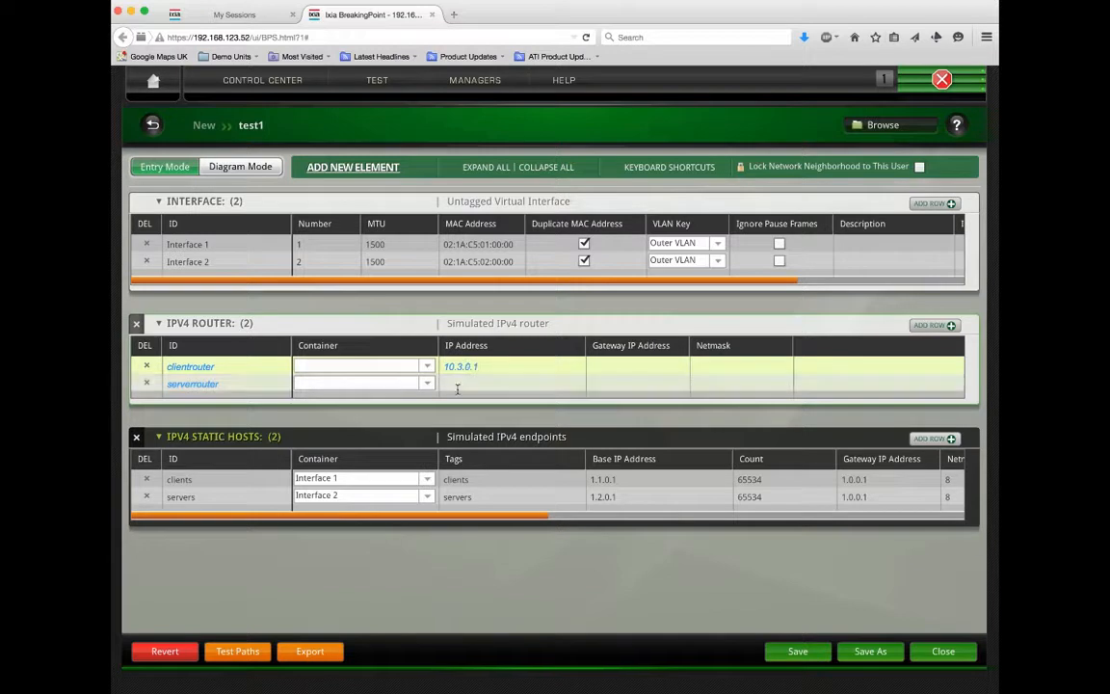
Step: Set the IP address of serverrouter to 10.4.0.1
{"action": "left_click", "coordinate": [453, 385]}
{"action": "type", "text": "10.4"}
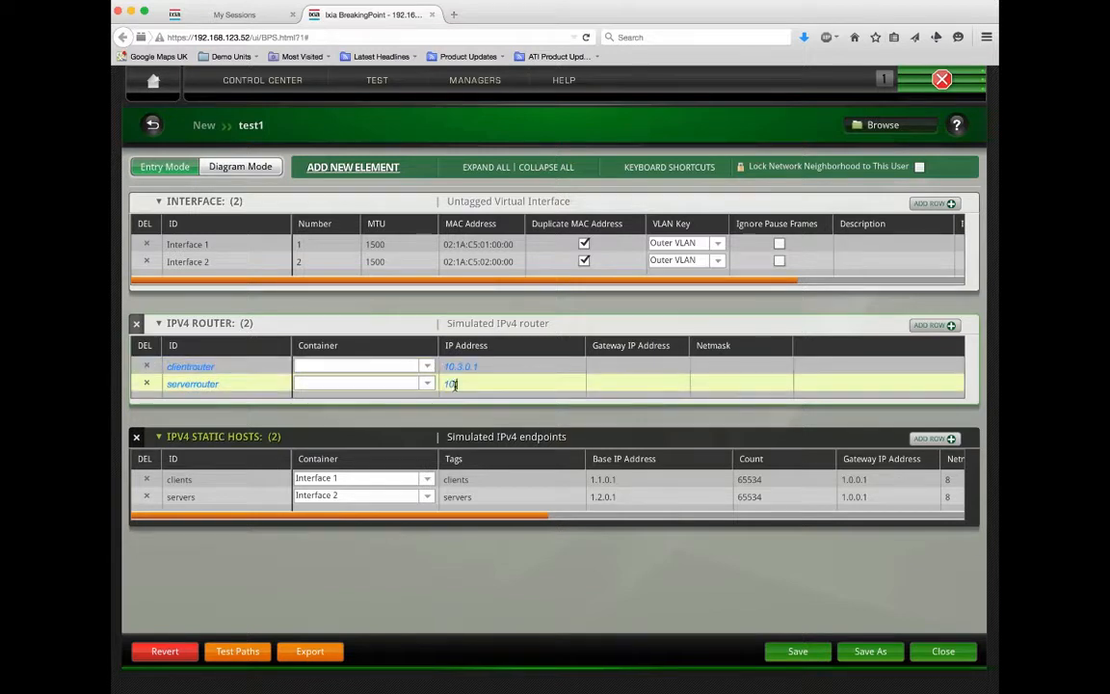
{"action": "type", "text": ".0.1"}
Step: Set the gateway IP address of clientrouter to 10.4.0.1 and that of serverrouter to 10.3.0.1
{"action": "left_click", "coordinate": [606, 366]}
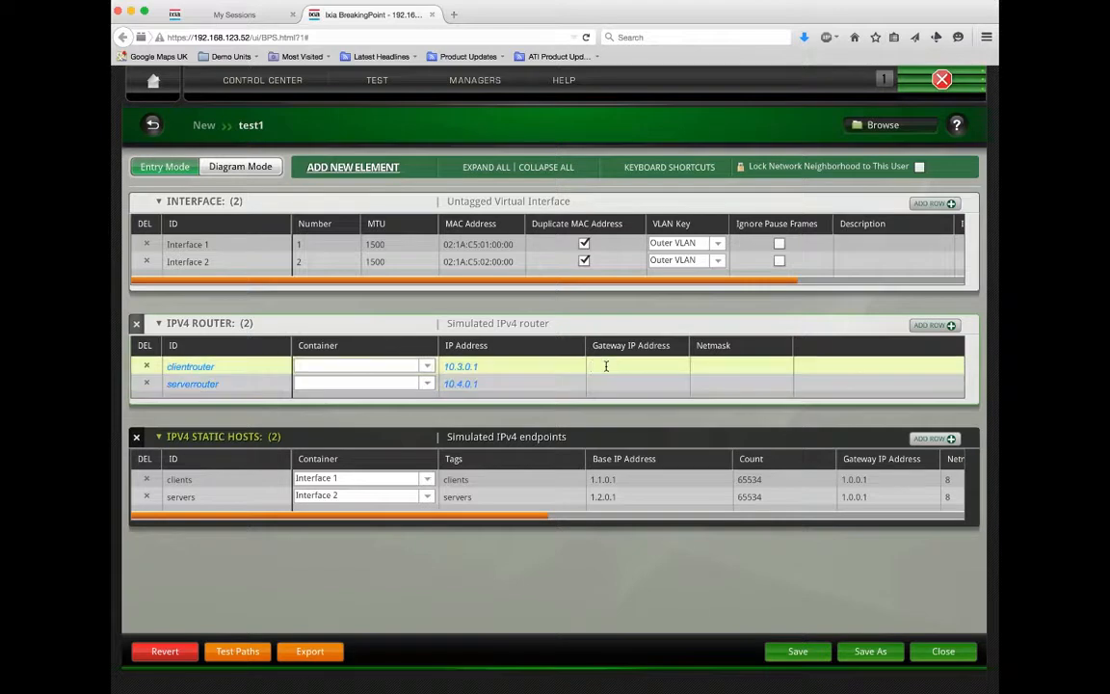
{"action": "type", "text": "10.3.0.1"}
{"action": "left_click", "coordinate": [600, 383]}
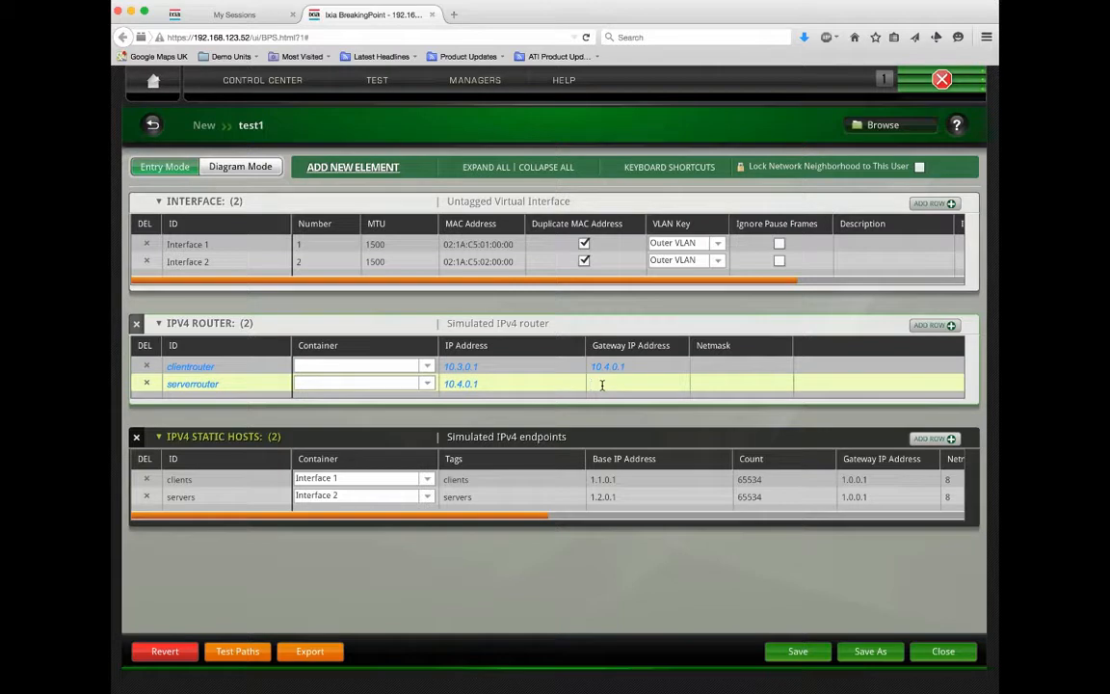
{"action": "type", "text": "10.3.0.1"}
Step: Set the netmask of both IPv4 routers to 8
{"action": "left_click", "coordinate": [721, 364]}
{"action": "type", "text": "8"}
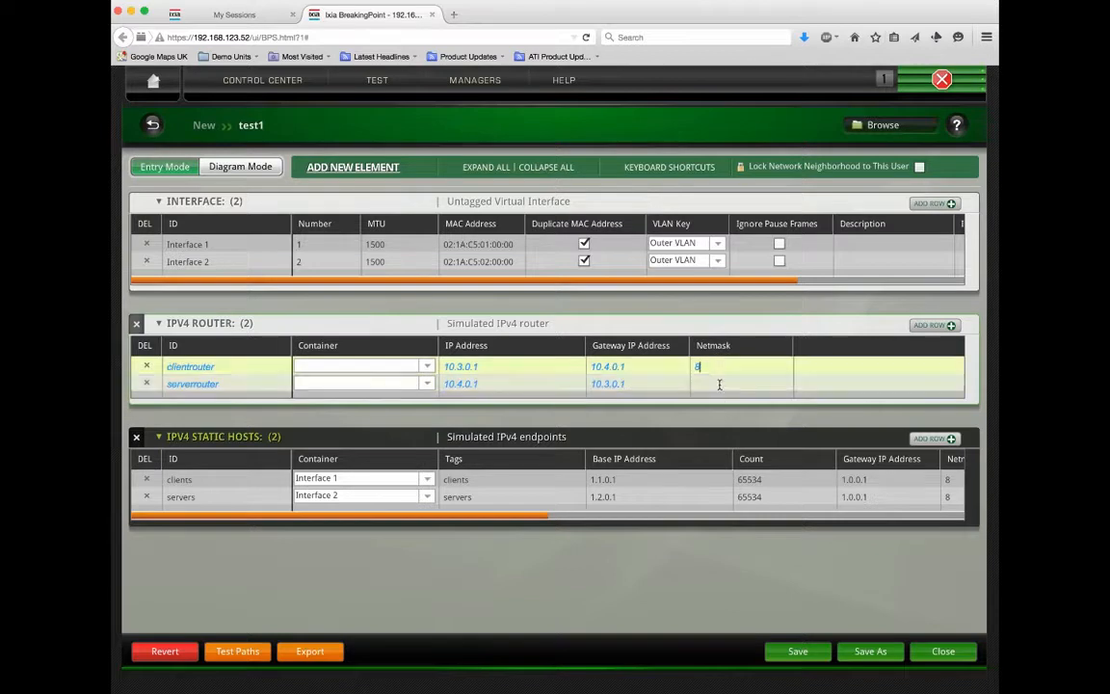
{"action": "left_click", "coordinate": [718, 383]}
{"action": "type", "text": "8"}
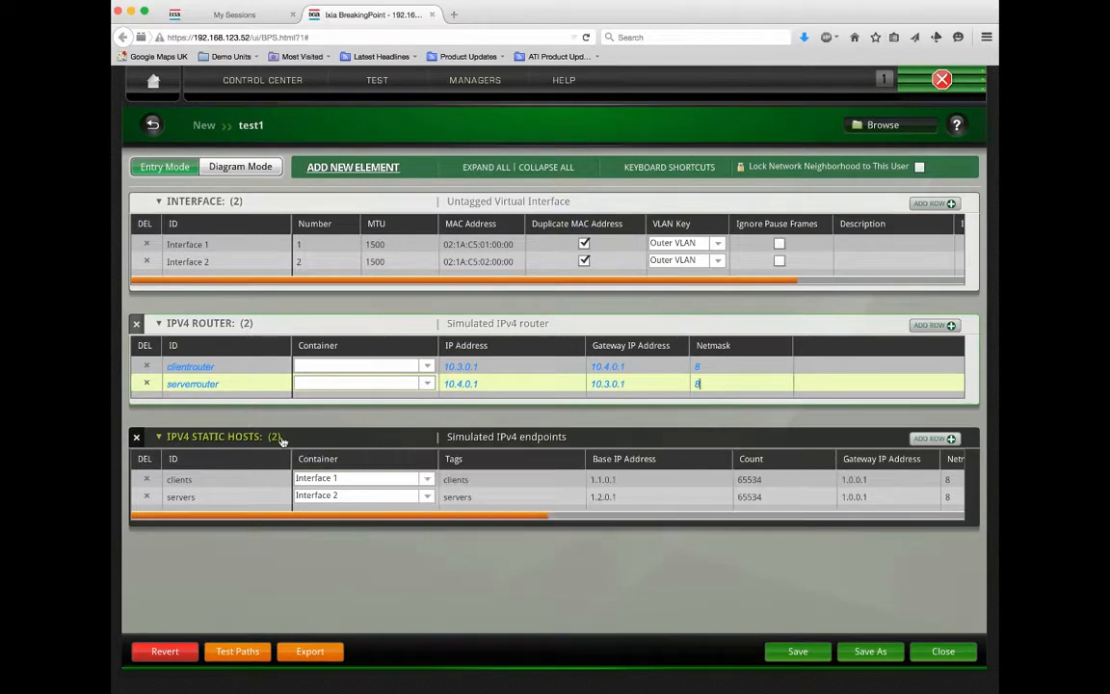
Step: Clear the gateway IP address and netmask of both the clients and servers static hosts
{"action": "left_click", "coordinate": [853, 479]}
{"action": "key", "text": "BackSpace"}
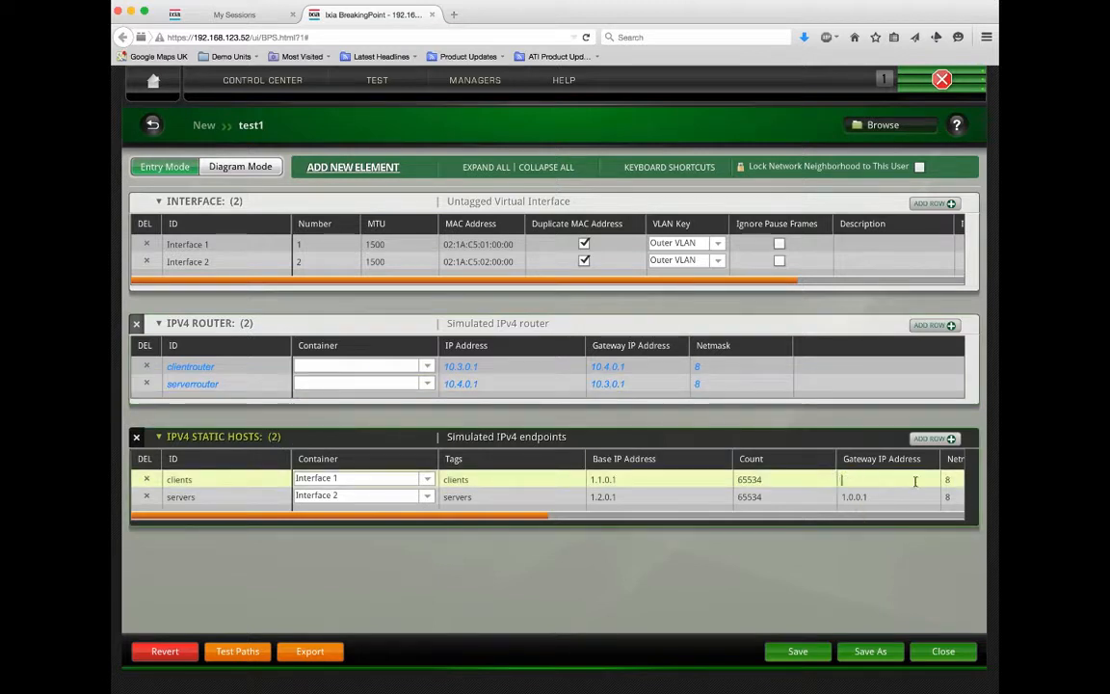
{"action": "left_click", "coordinate": [948, 479]}
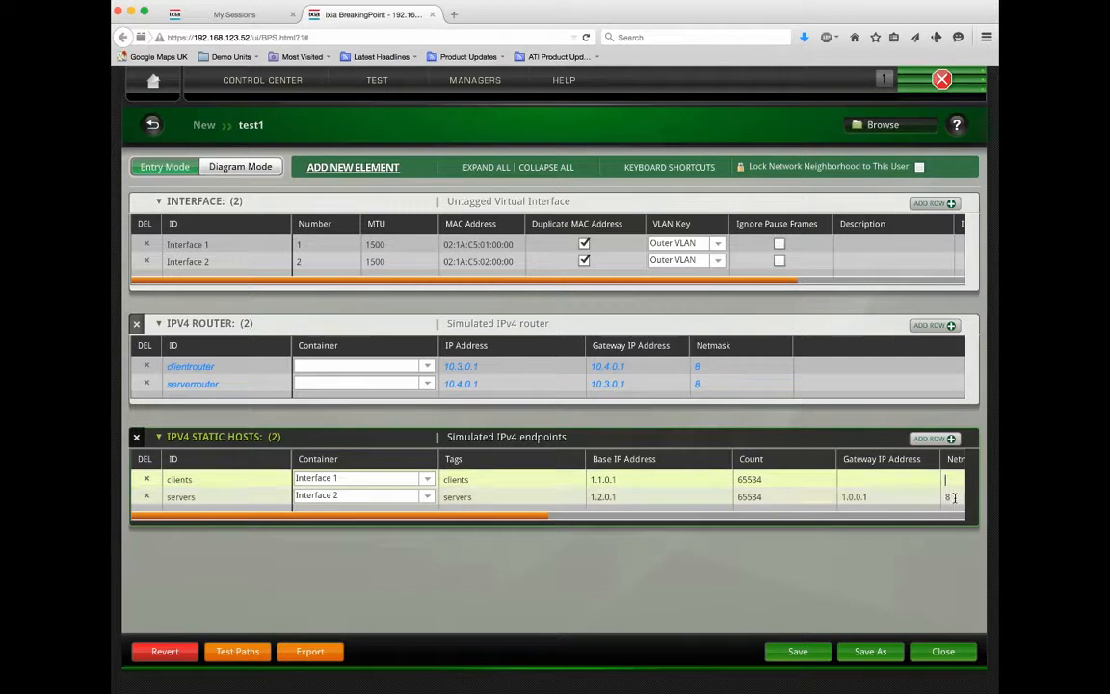
{"action": "left_click", "coordinate": [954, 498]}
{"action": "left_click", "coordinate": [841, 499]}
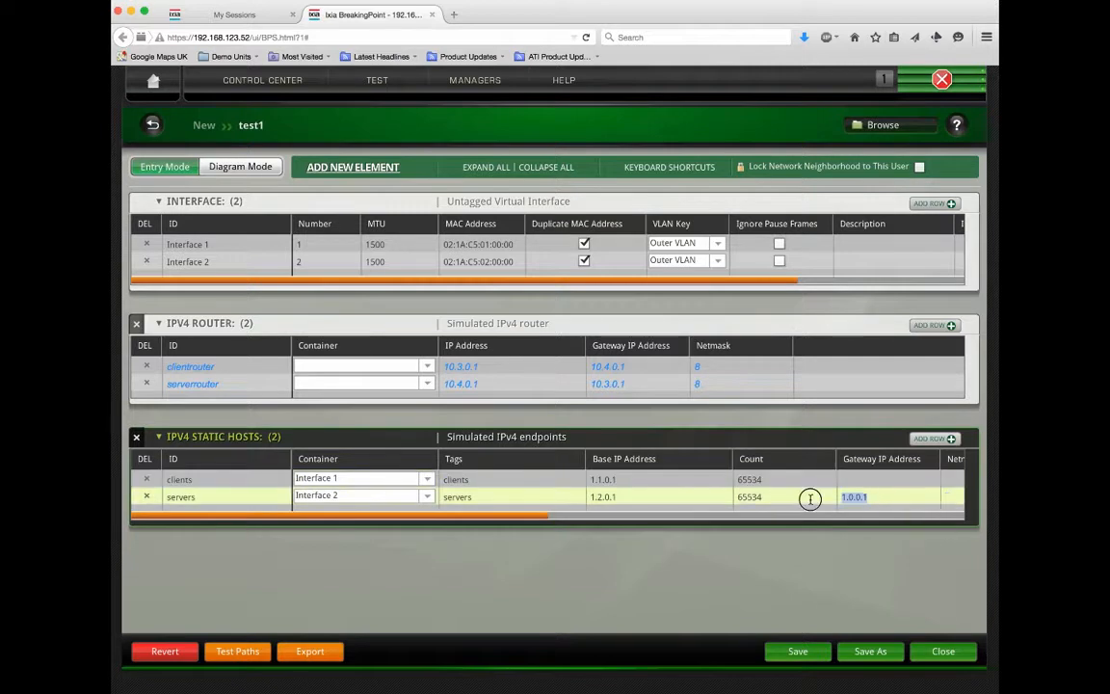
{"action": "left_click_drag", "start_coordinate": [812, 503], "coordinate": [875, 497]}
{"action": "key", "text": "BackSpace"}
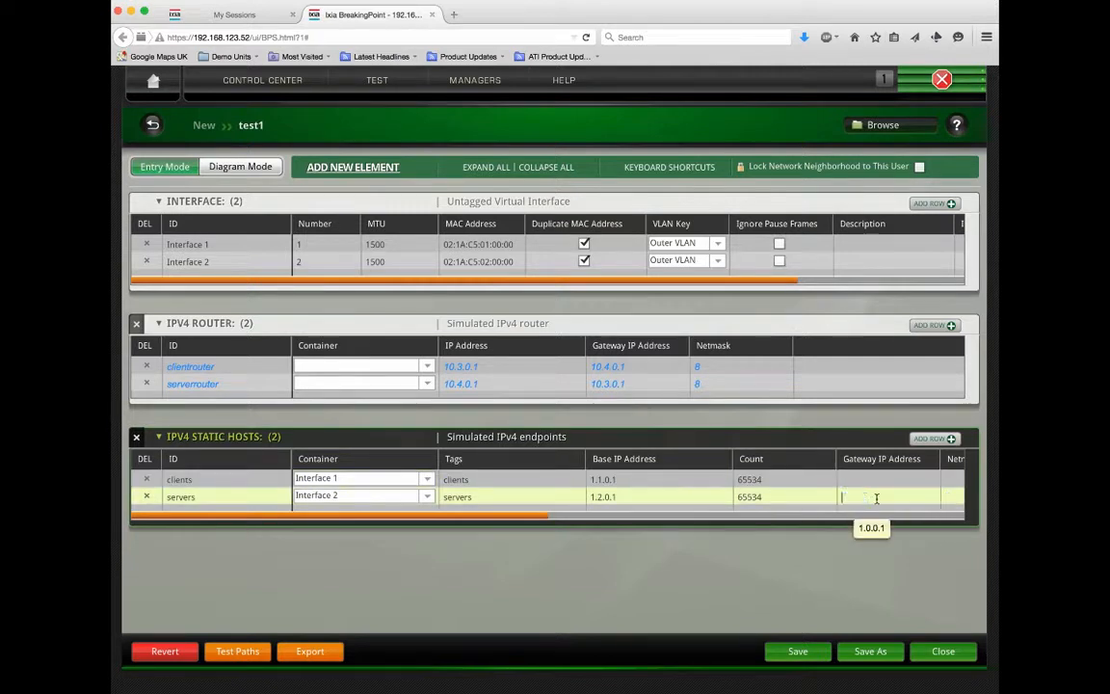
Step: Set the container of the clients static hosts to clientrouter and that of the servers to serverrouter
{"action": "left_click", "coordinate": [427, 481]}
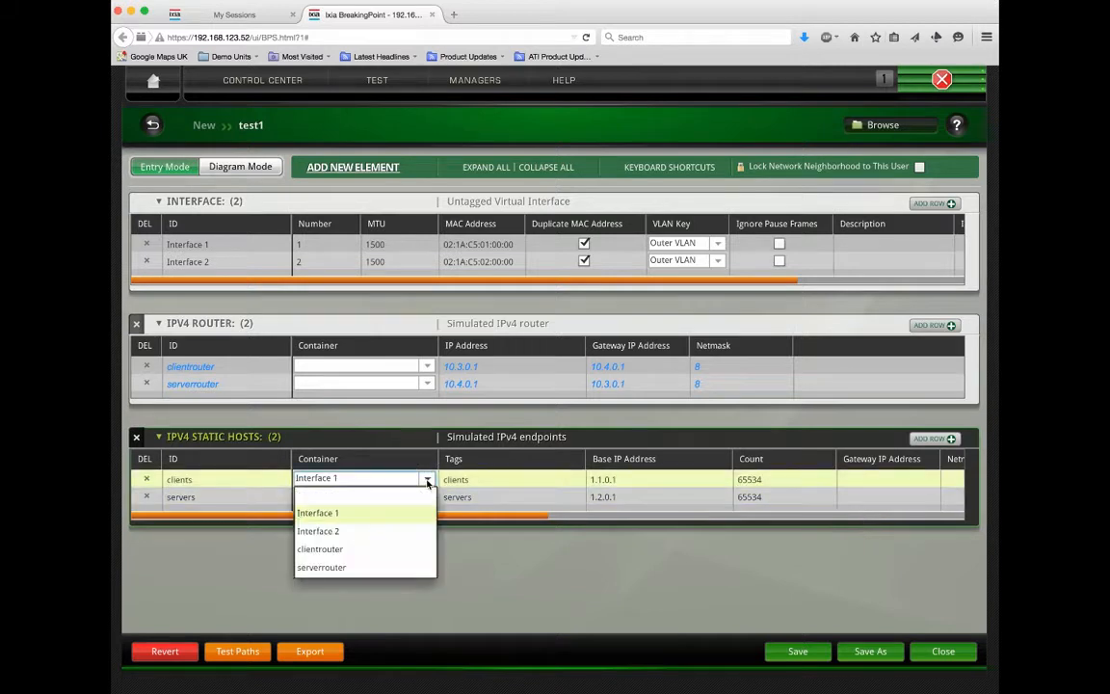
{"action": "left_click", "coordinate": [322, 549]}
{"action": "left_click", "coordinate": [427, 497]}
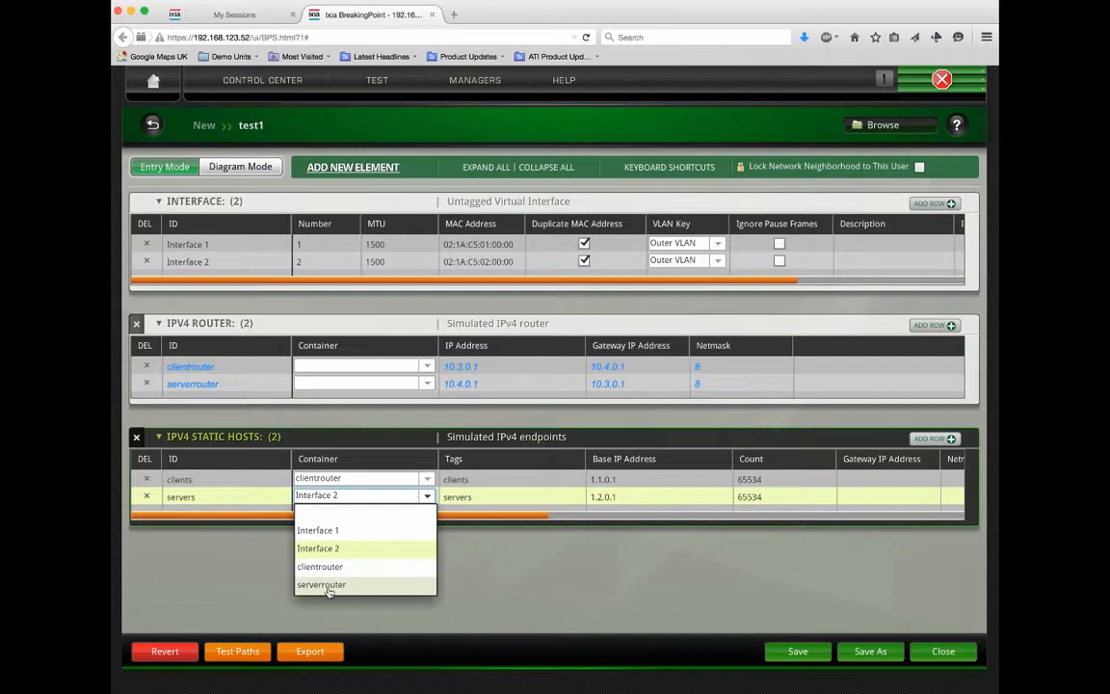
{"action": "left_click", "coordinate": [323, 590]}
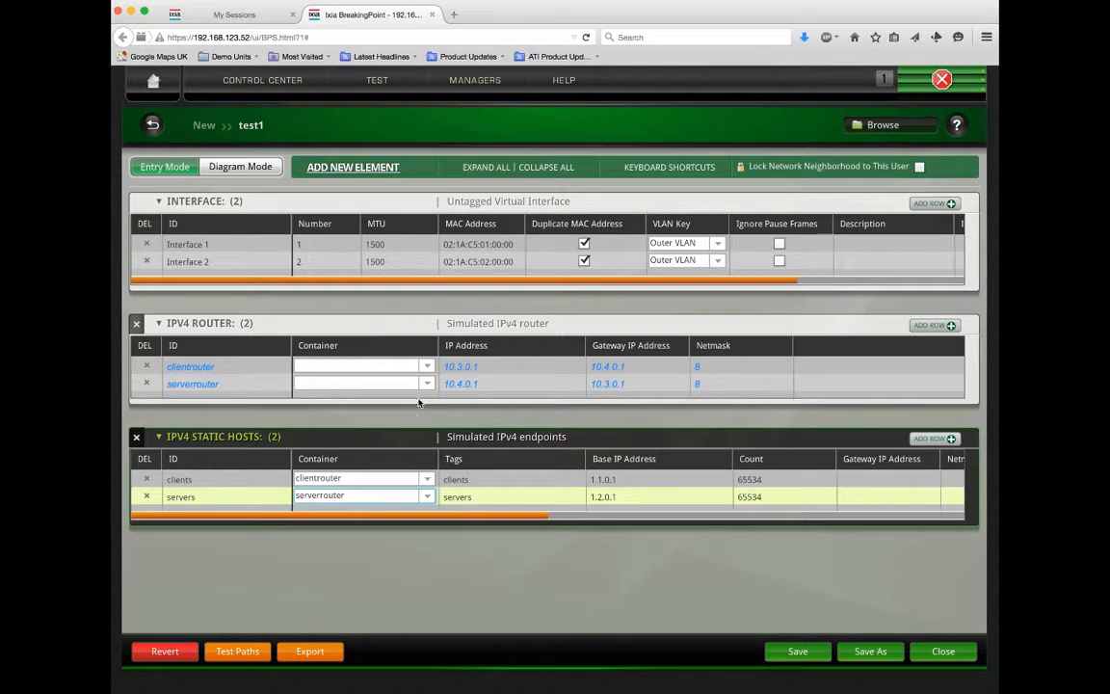
Step: Place clientrouter in container Interface 1 and serverrouter in Interface 2, and save the neighborhood
{"action": "left_click", "coordinate": [425, 366]}
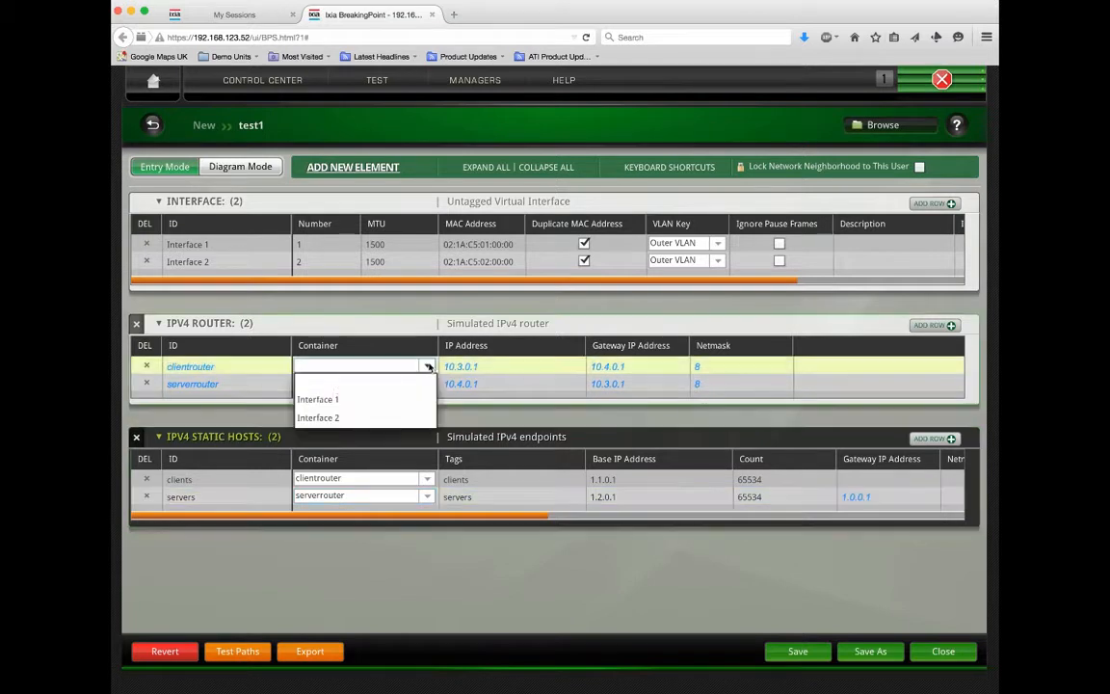
{"action": "left_click", "coordinate": [329, 401]}
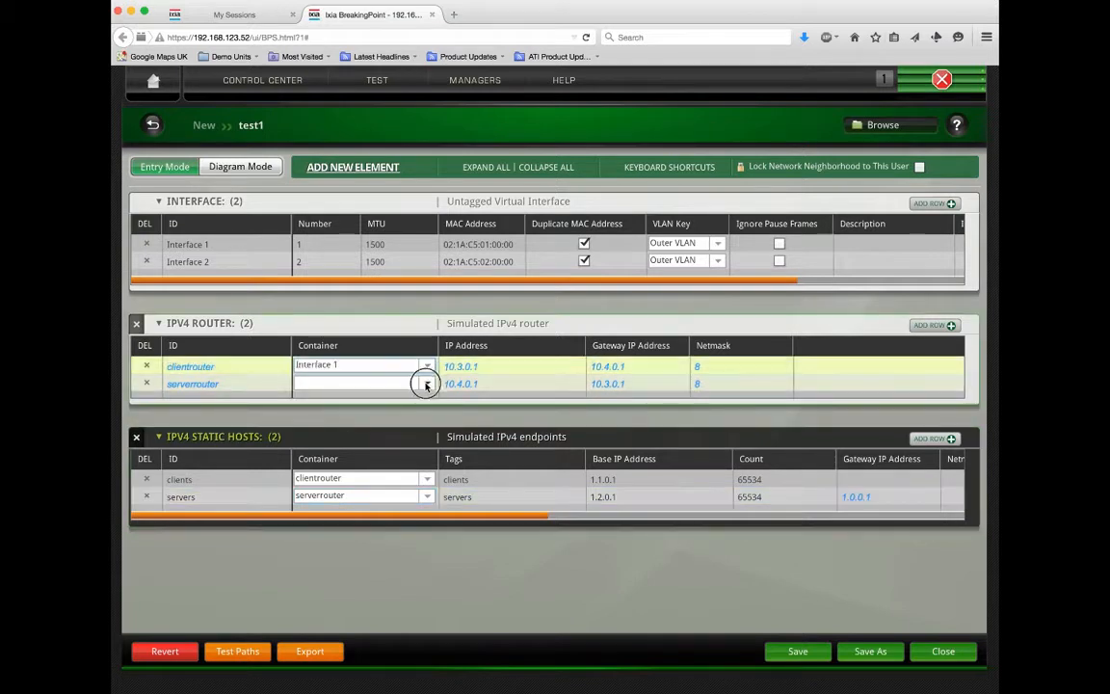
{"action": "left_click", "coordinate": [426, 383]}
{"action": "left_click", "coordinate": [328, 435]}
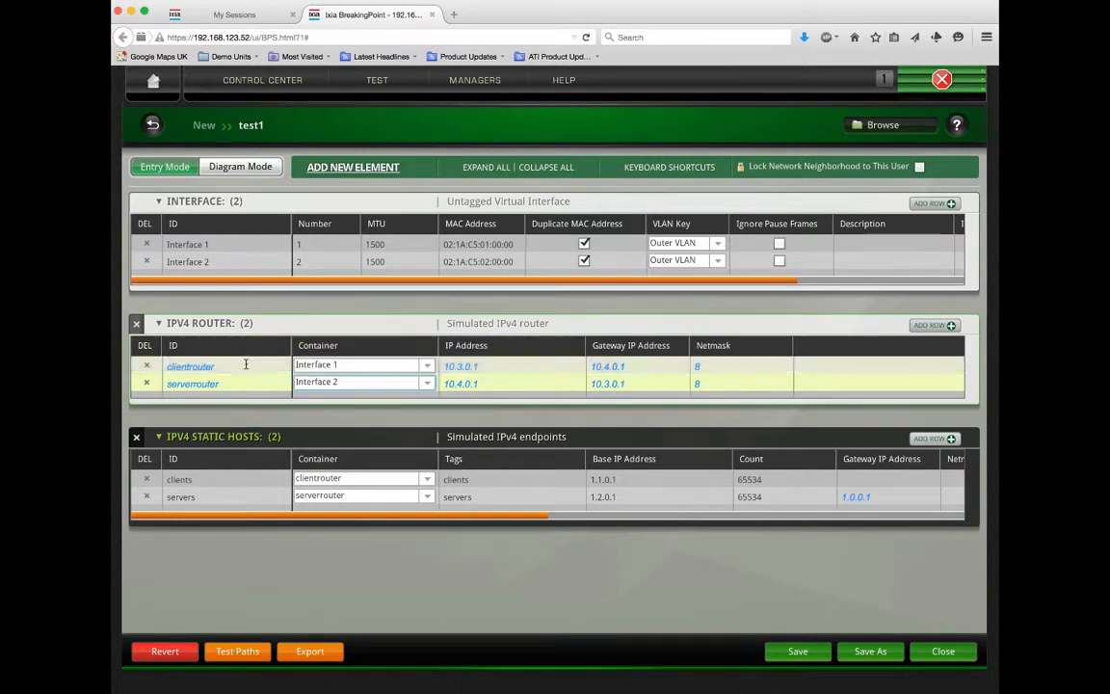
{"action": "left_click", "coordinate": [796, 652]}
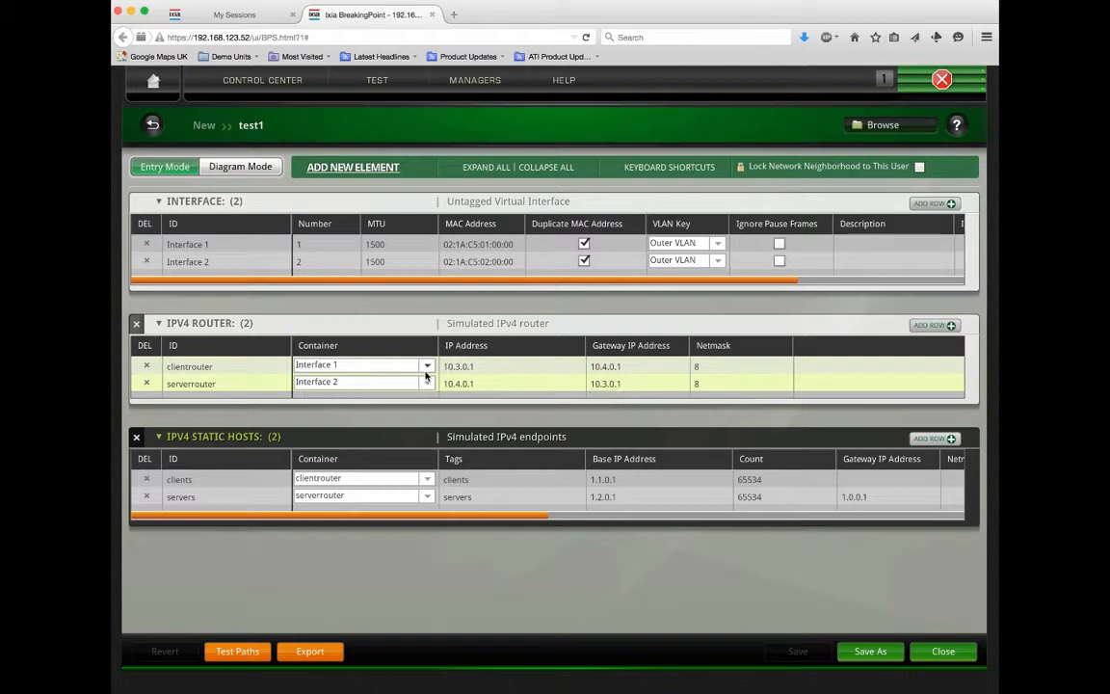
Step: Add a VLAN element to the neighborhood and give it a second VLAN row
{"action": "left_click", "coordinate": [350, 169]}
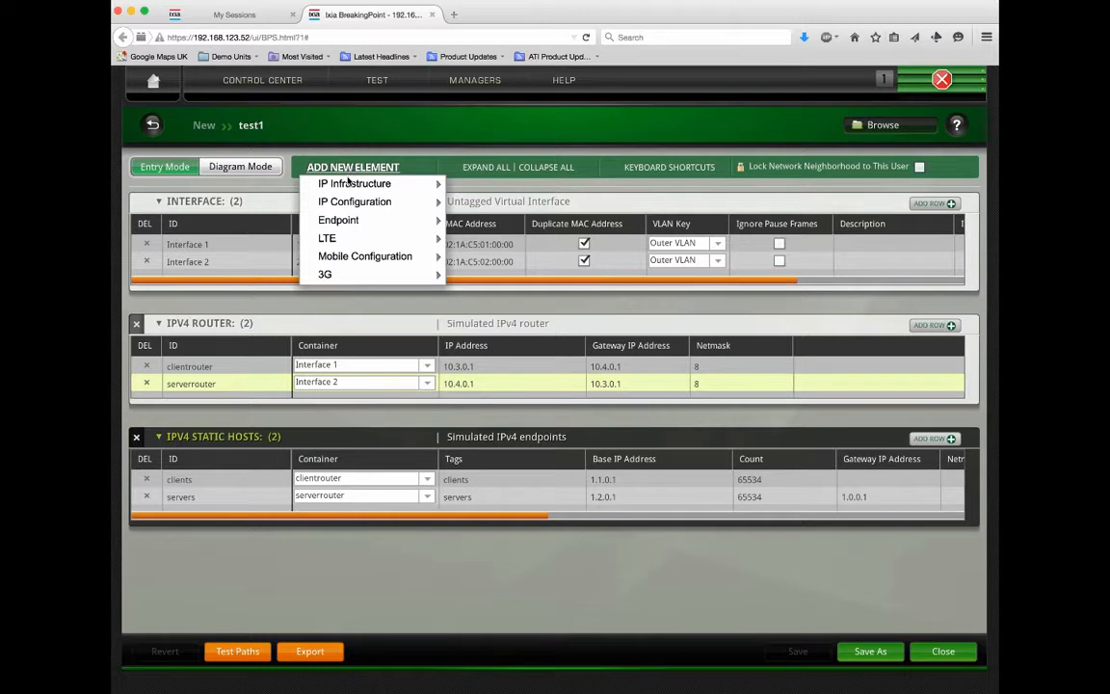
{"action": "mouse_move", "coordinate": [348, 188]}
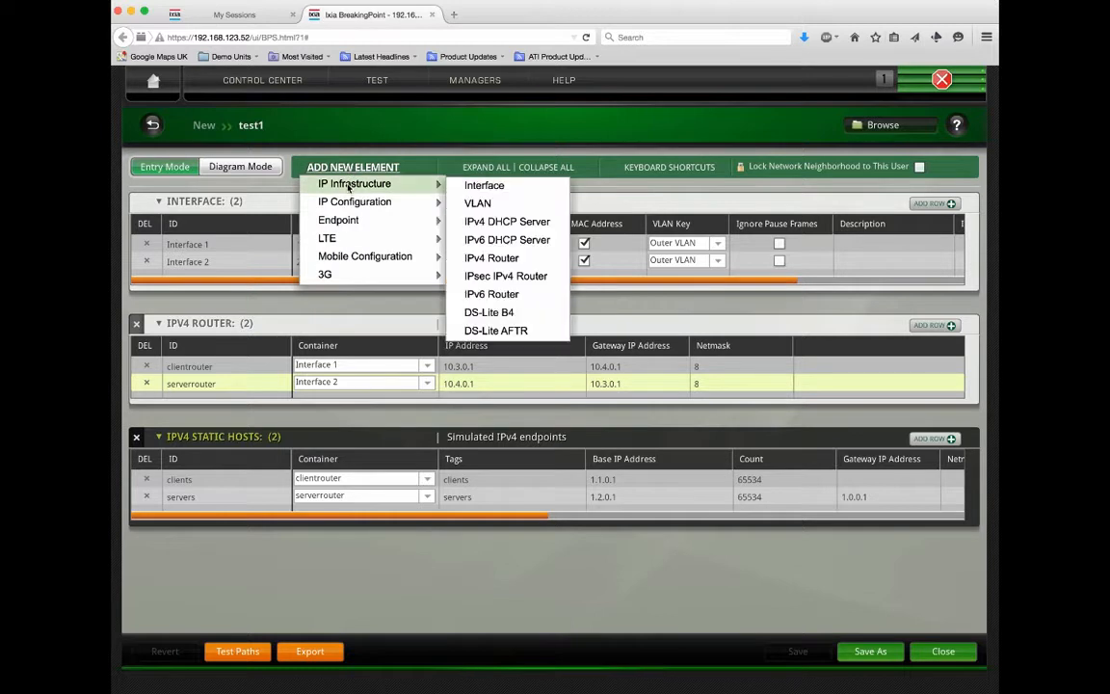
{"action": "left_click", "coordinate": [477, 204]}
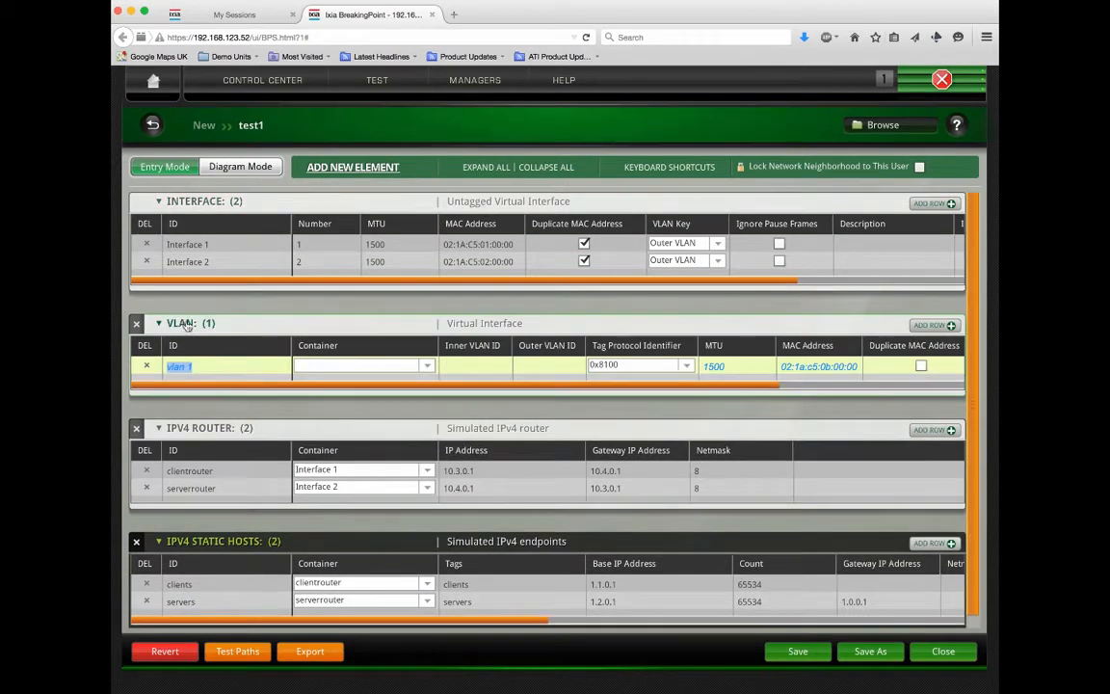
{"action": "left_click", "coordinate": [950, 325]}
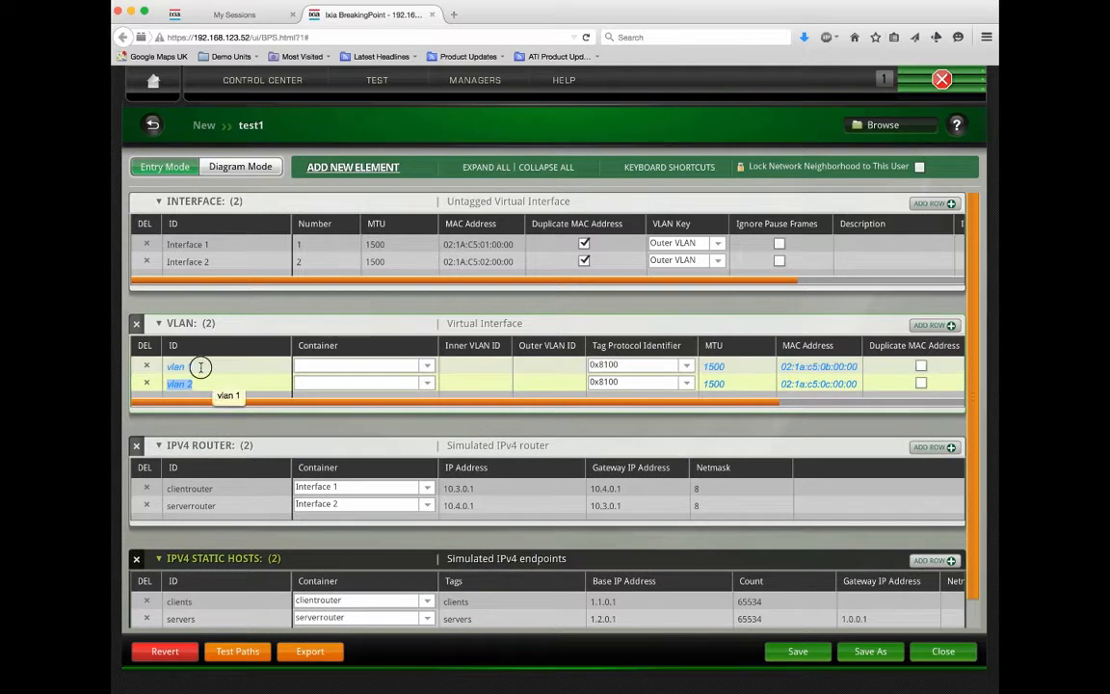
Step: Rename the first VLAN as clientsvlan and the second as serversvlan
{"action": "left_click", "coordinate": [150, 368]}
{"action": "type", "text": "clients"}
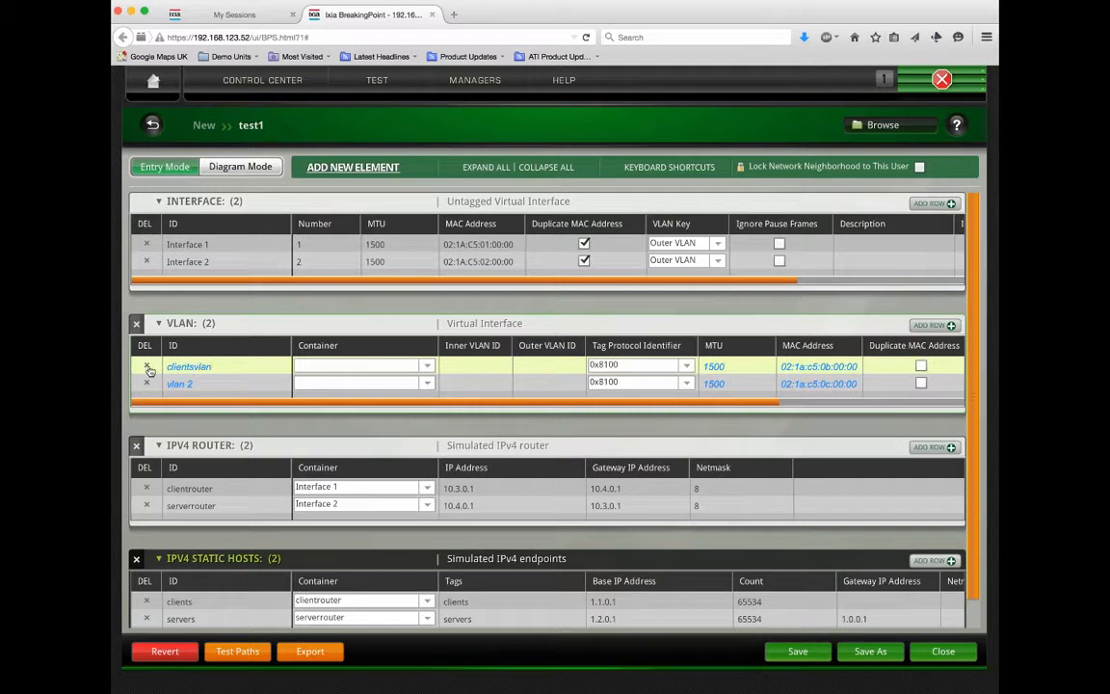
{"action": "left_click", "coordinate": [154, 382]}
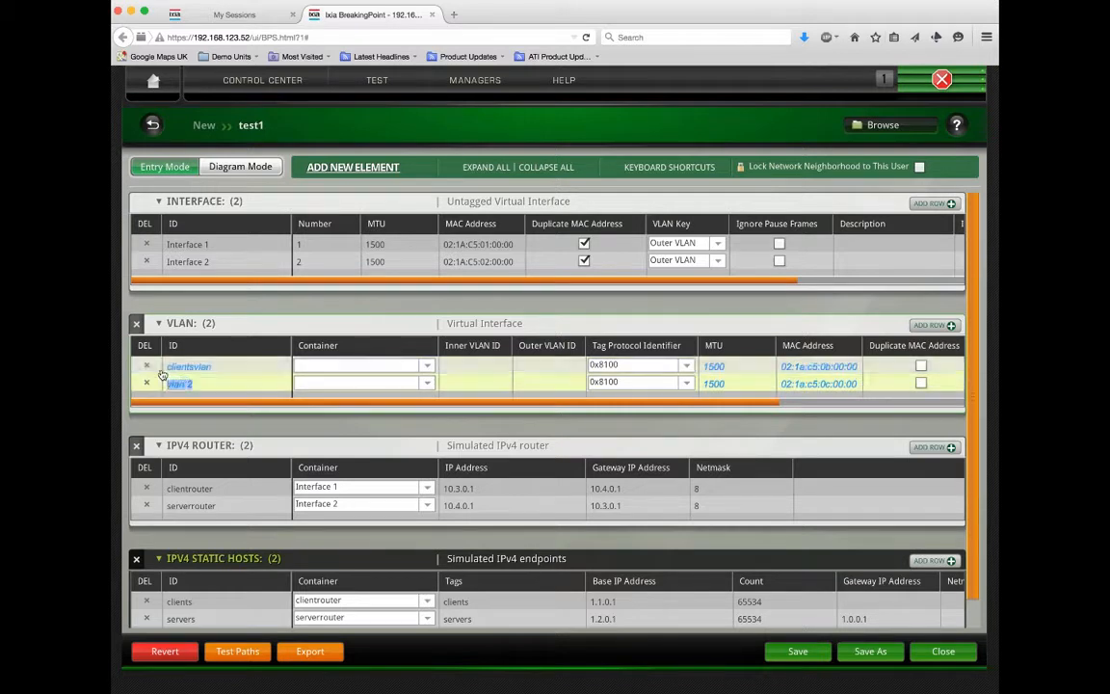
{"action": "type", "text": "serversvlan"}
Step: Set the inner VLAN ID of both clientsvlan and serversvlan to 101
{"action": "left_click", "coordinate": [474, 366]}
{"action": "type", "text": "101"}
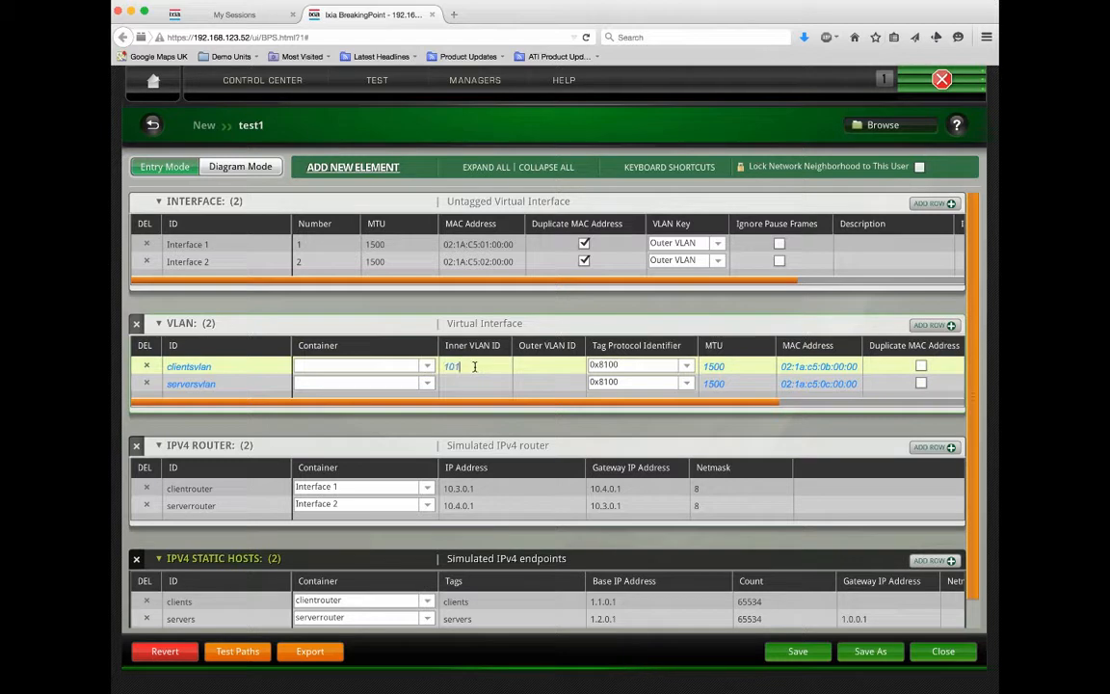
{"action": "left_click", "coordinate": [463, 384]}
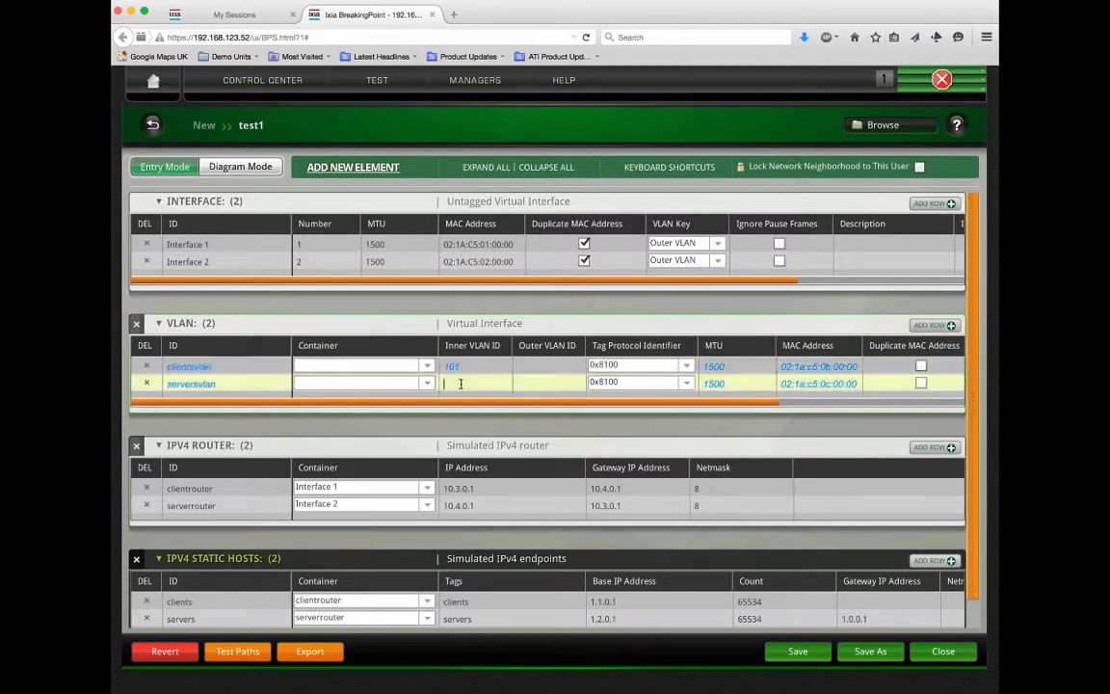
{"action": "type", "text": "101"}
{"action": "left_click", "coordinate": [470, 366]}
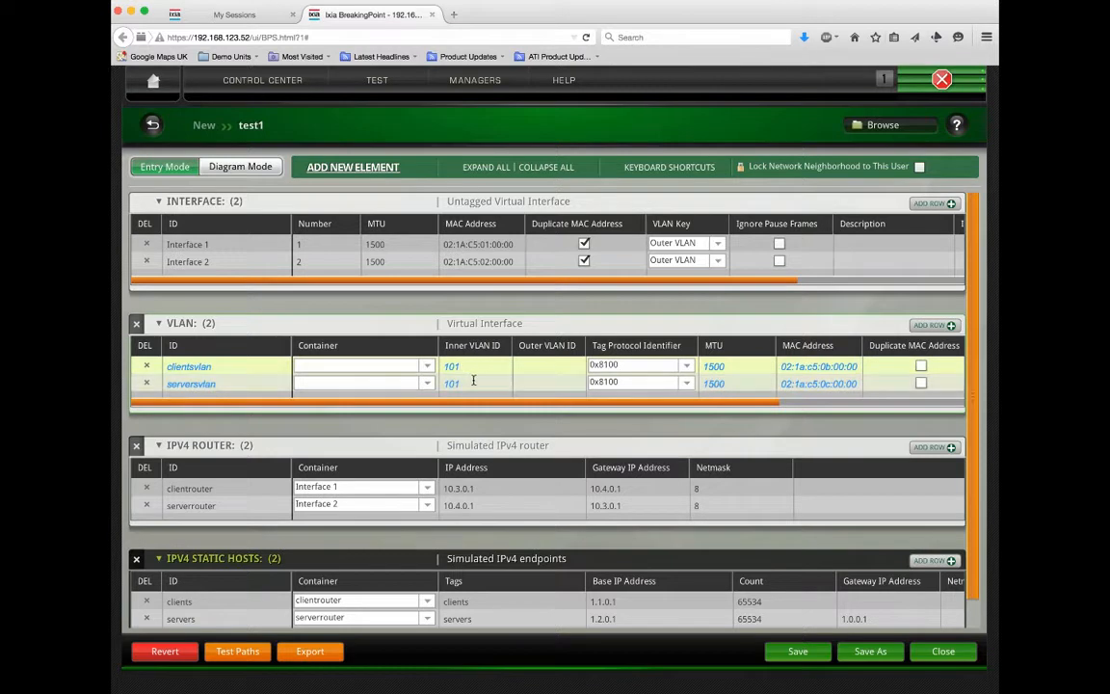
Step: Set the container of clientsvlan to Interface 1 and that of serversvlan to Interface 2
{"action": "left_click", "coordinate": [426, 366]}
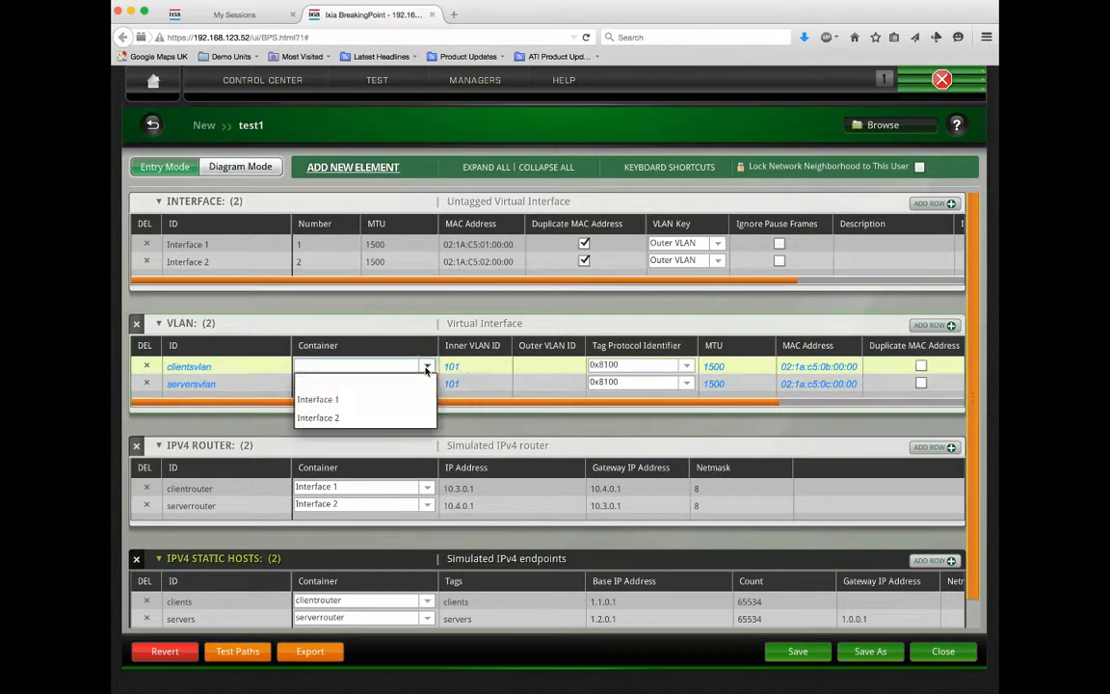
{"action": "left_click", "coordinate": [309, 401]}
{"action": "left_click", "coordinate": [427, 383]}
{"action": "left_click", "coordinate": [318, 435]}
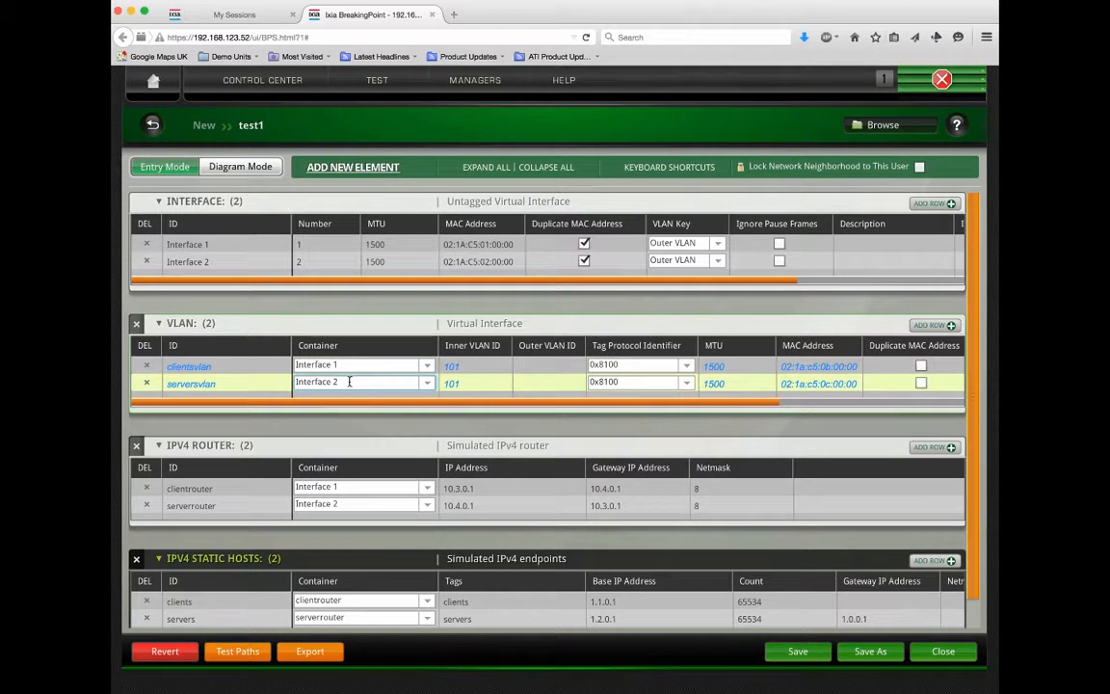
Step: Set the VLAN key of both Interface 1 and Interface 2 to Inner VLAN
{"action": "left_click", "coordinate": [718, 243]}
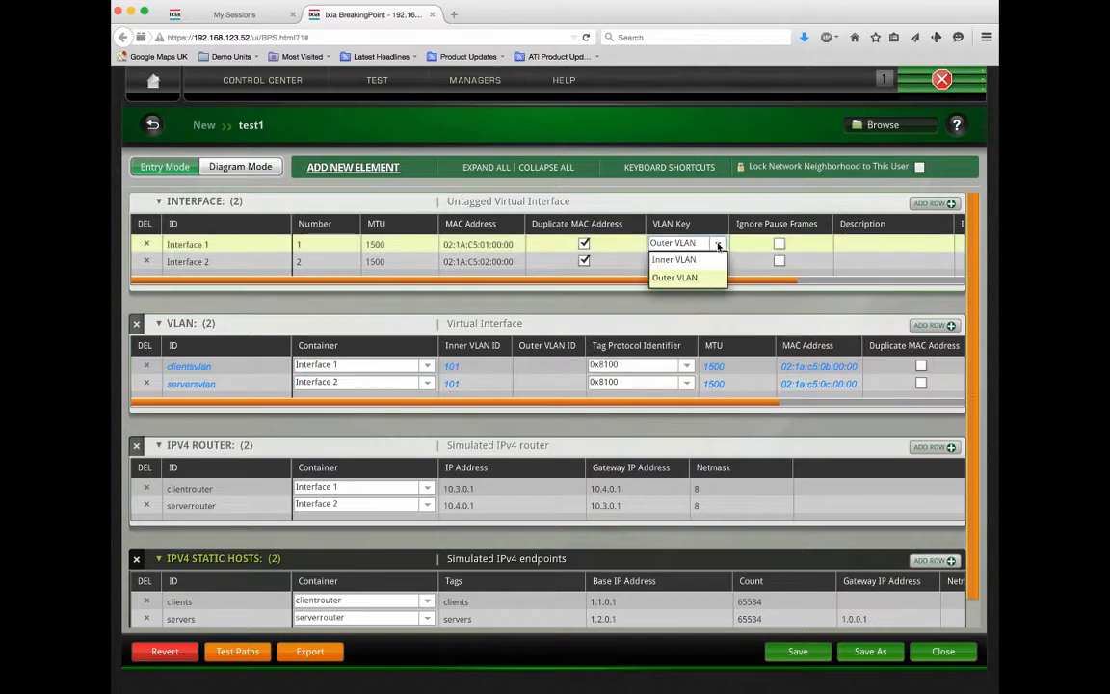
{"action": "left_click", "coordinate": [675, 258]}
{"action": "left_click", "coordinate": [716, 261]}
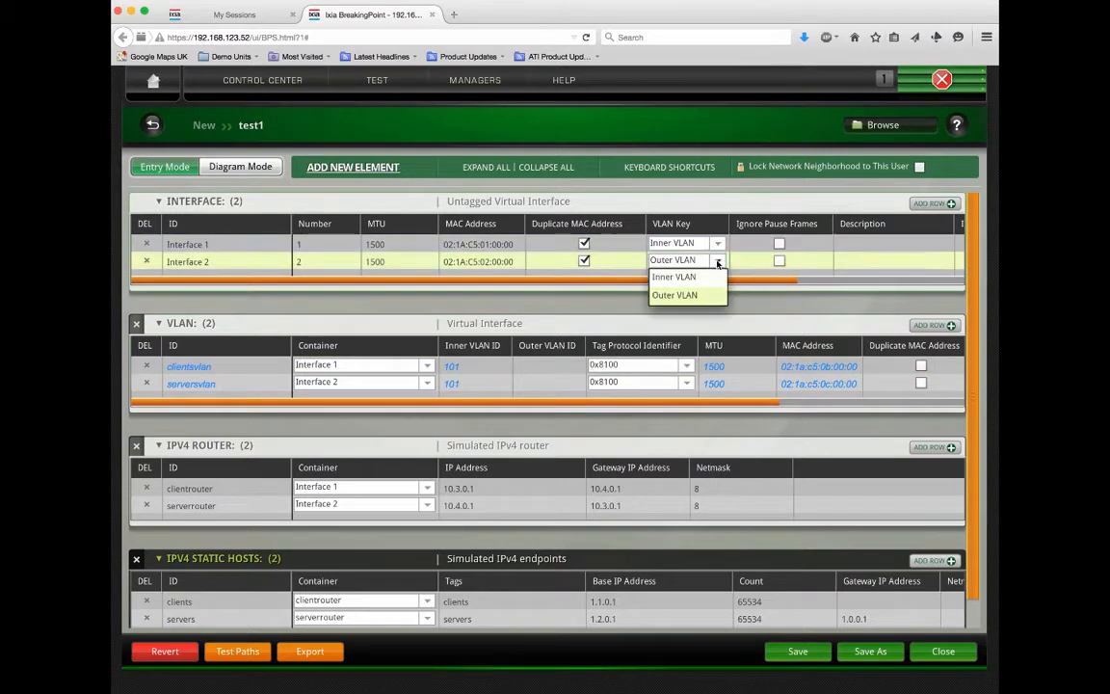
{"action": "left_click", "coordinate": [665, 276]}
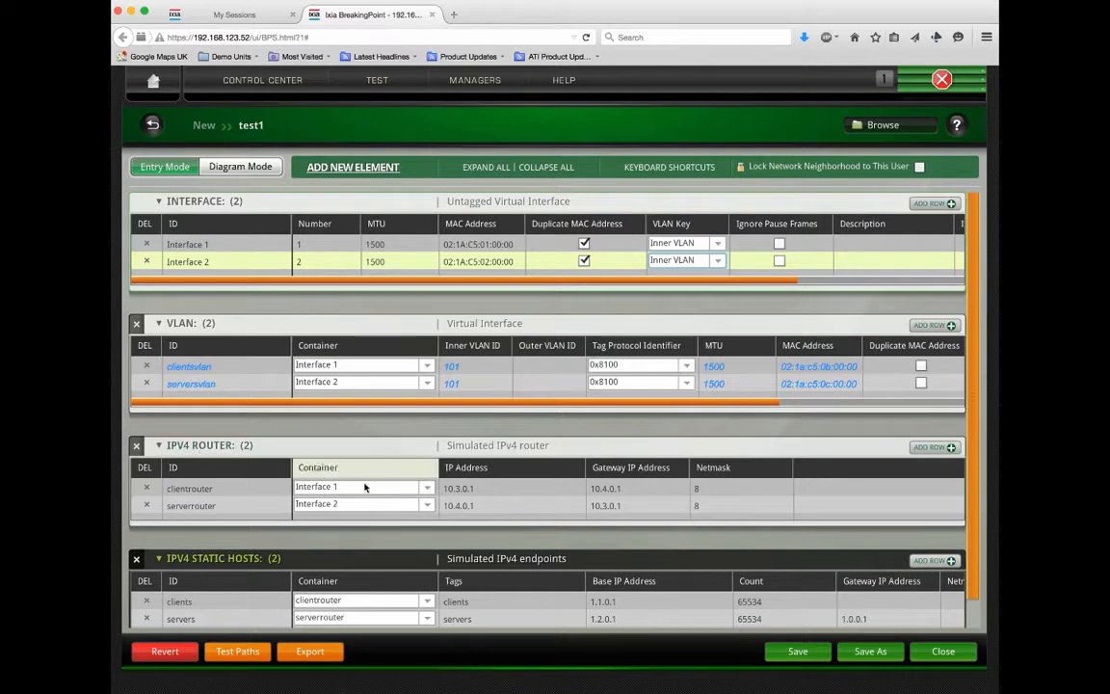
Step: Move clientrouter to container clientsvlan and serverrouter to serversvlan, and save the neighborhood
{"action": "left_click", "coordinate": [426, 490]}
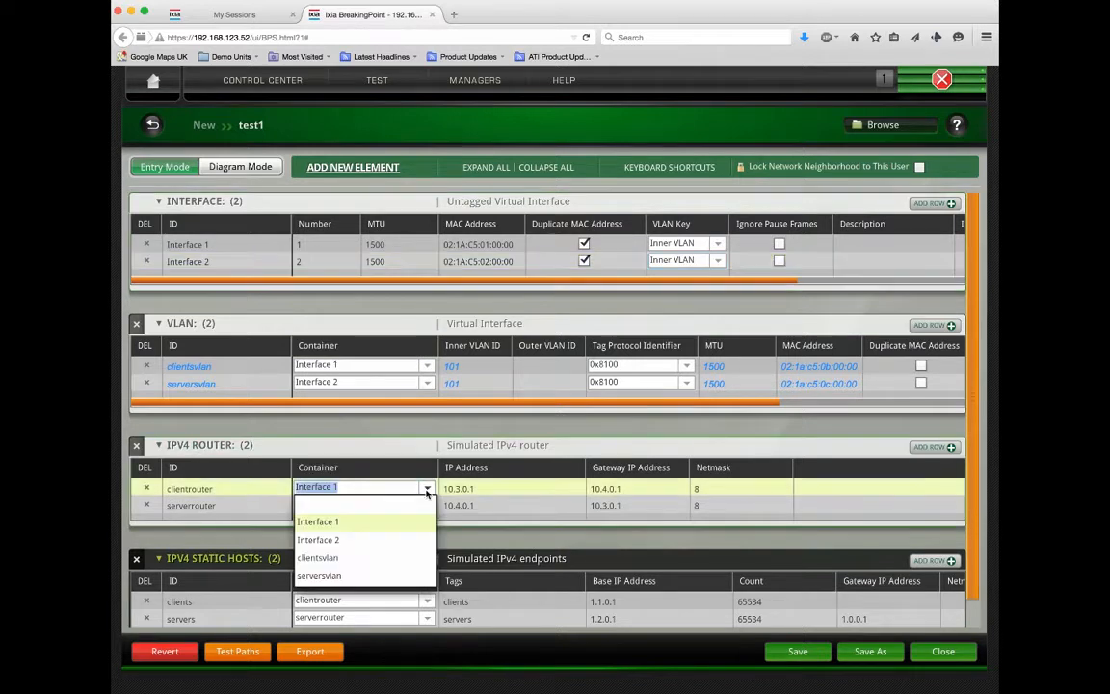
{"action": "left_click", "coordinate": [315, 563]}
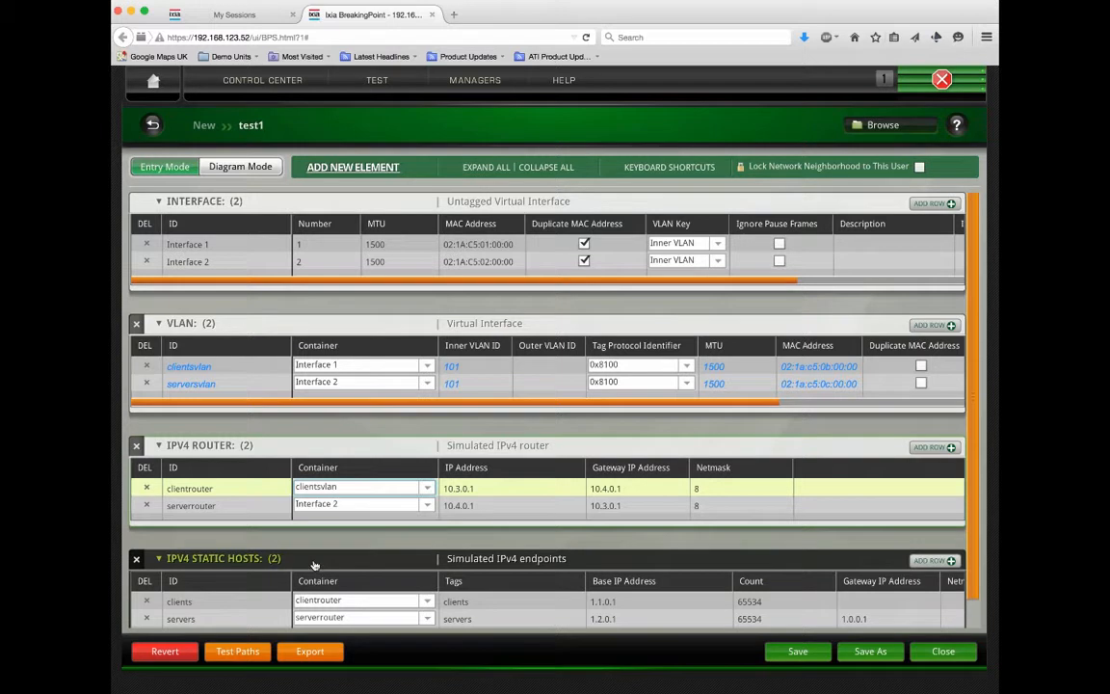
{"action": "left_click", "coordinate": [426, 506]}
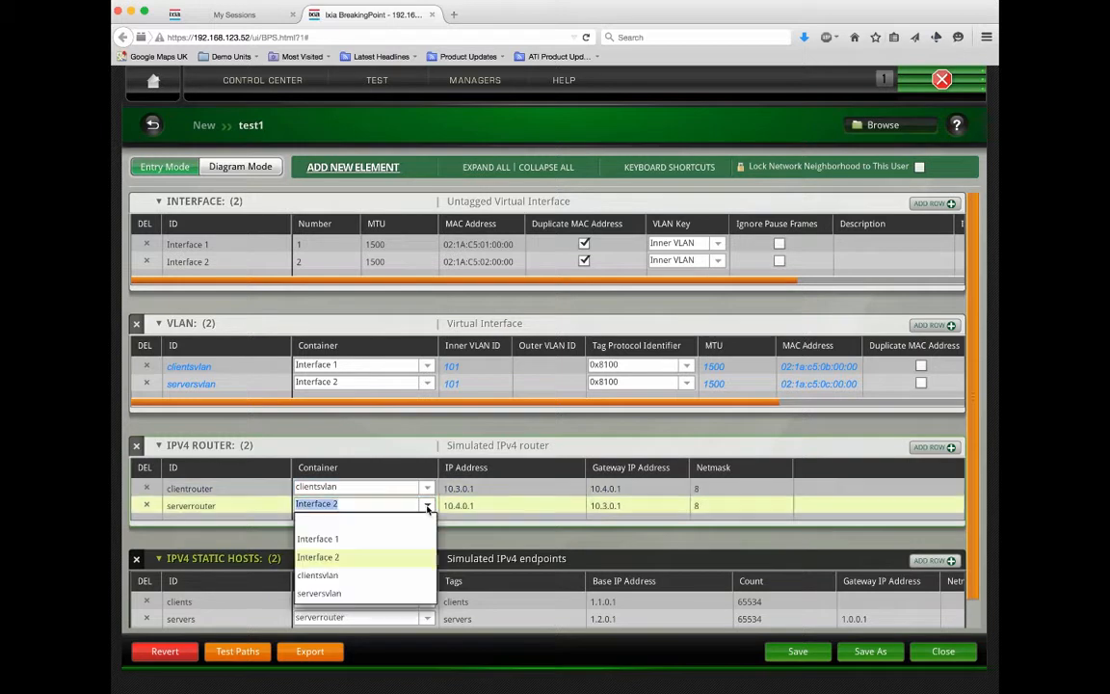
{"action": "left_click", "coordinate": [312, 594]}
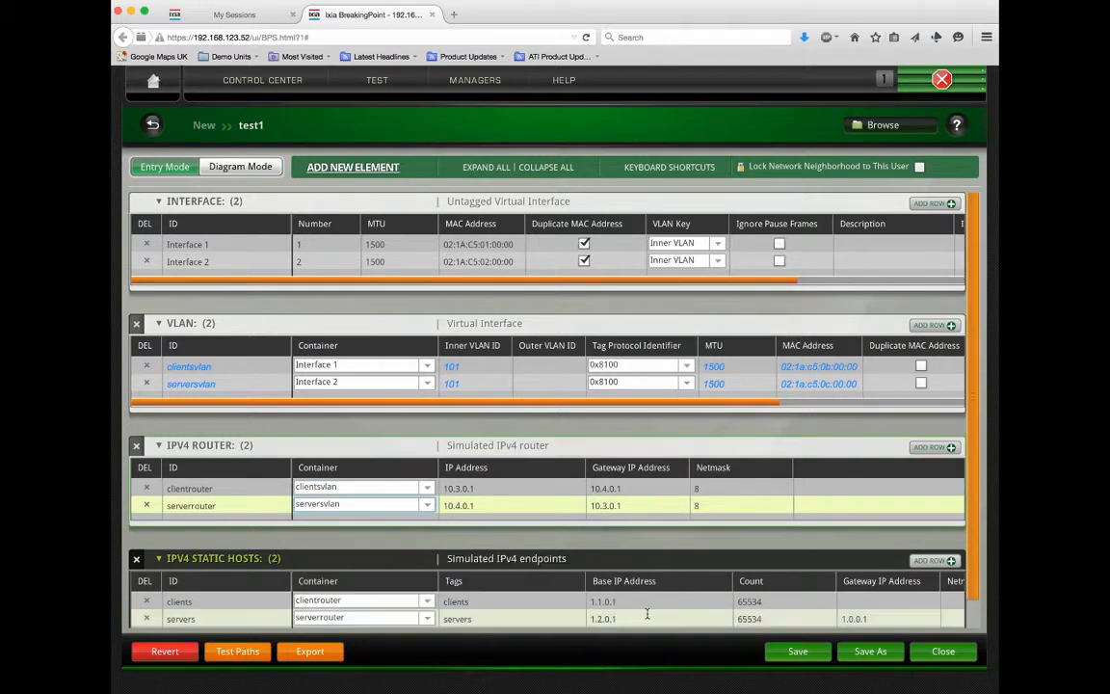
{"action": "left_click", "coordinate": [797, 652]}
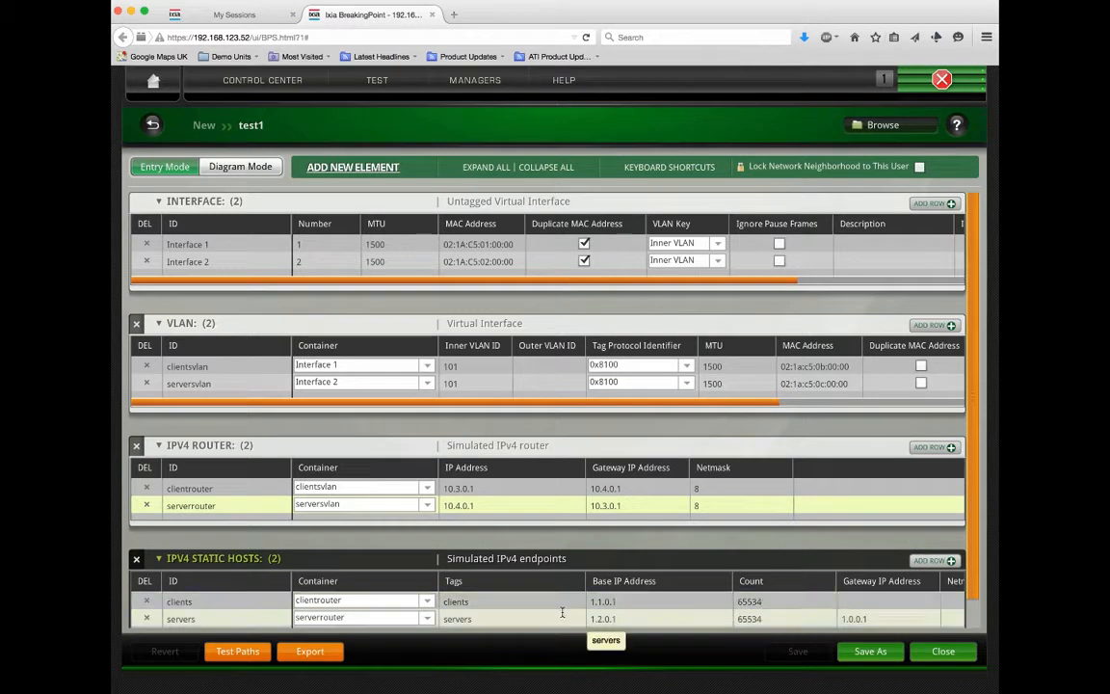
Step: Open the base IP address of the clients static hosts for editing
{"action": "double_click", "coordinate": [598, 602]}
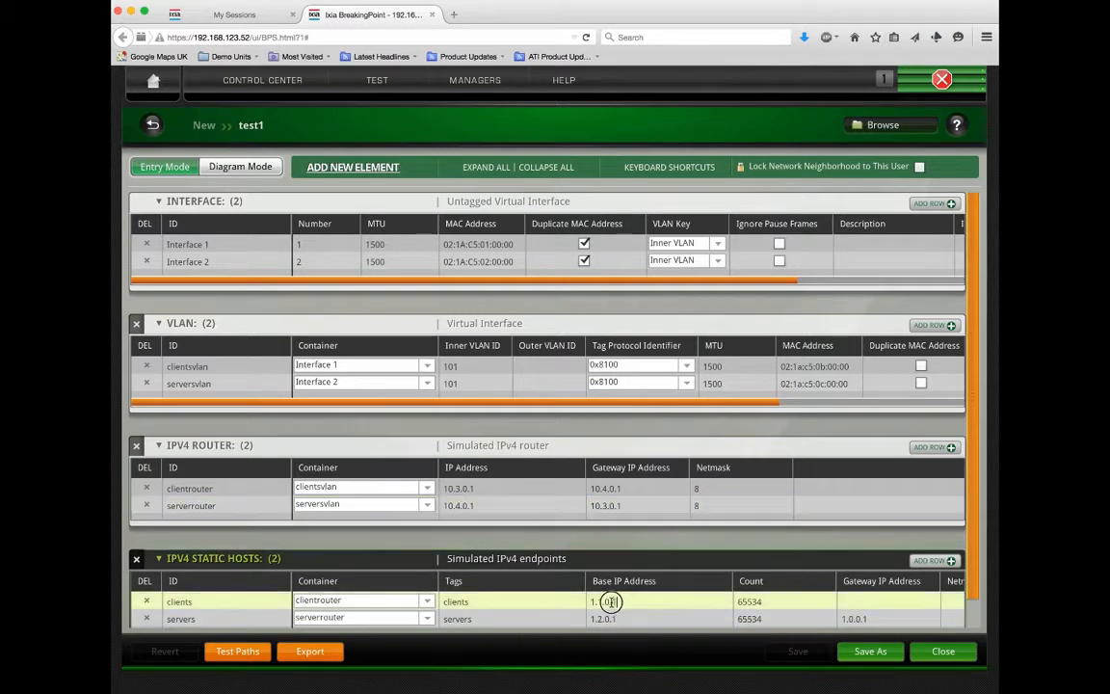